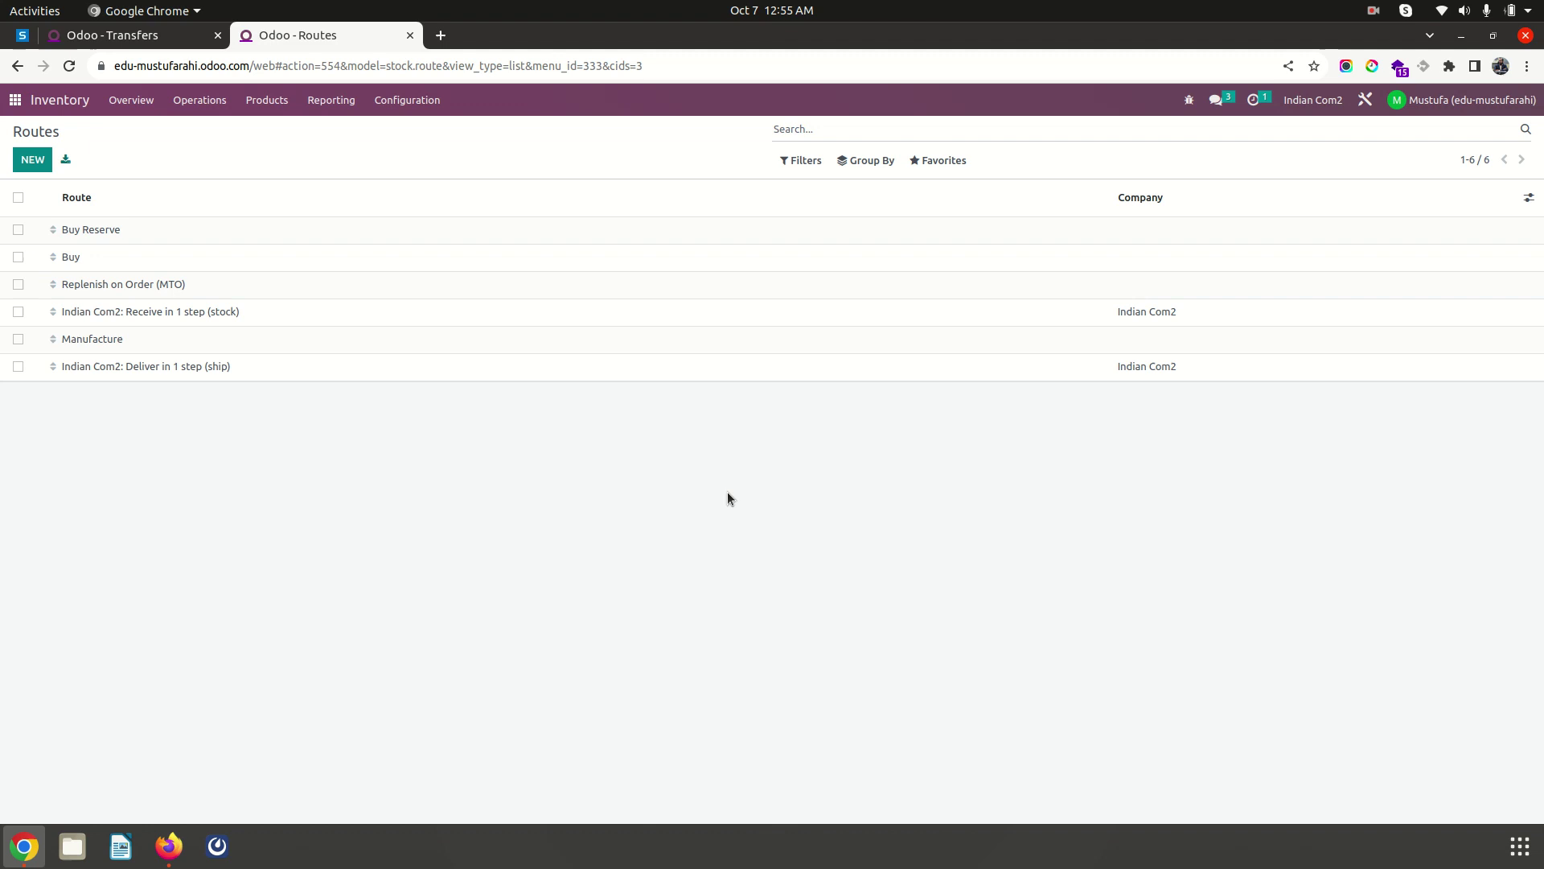
left_click(410, 105)
left_click(422, 209)
left_click(409, 106)
left_click(410, 194)
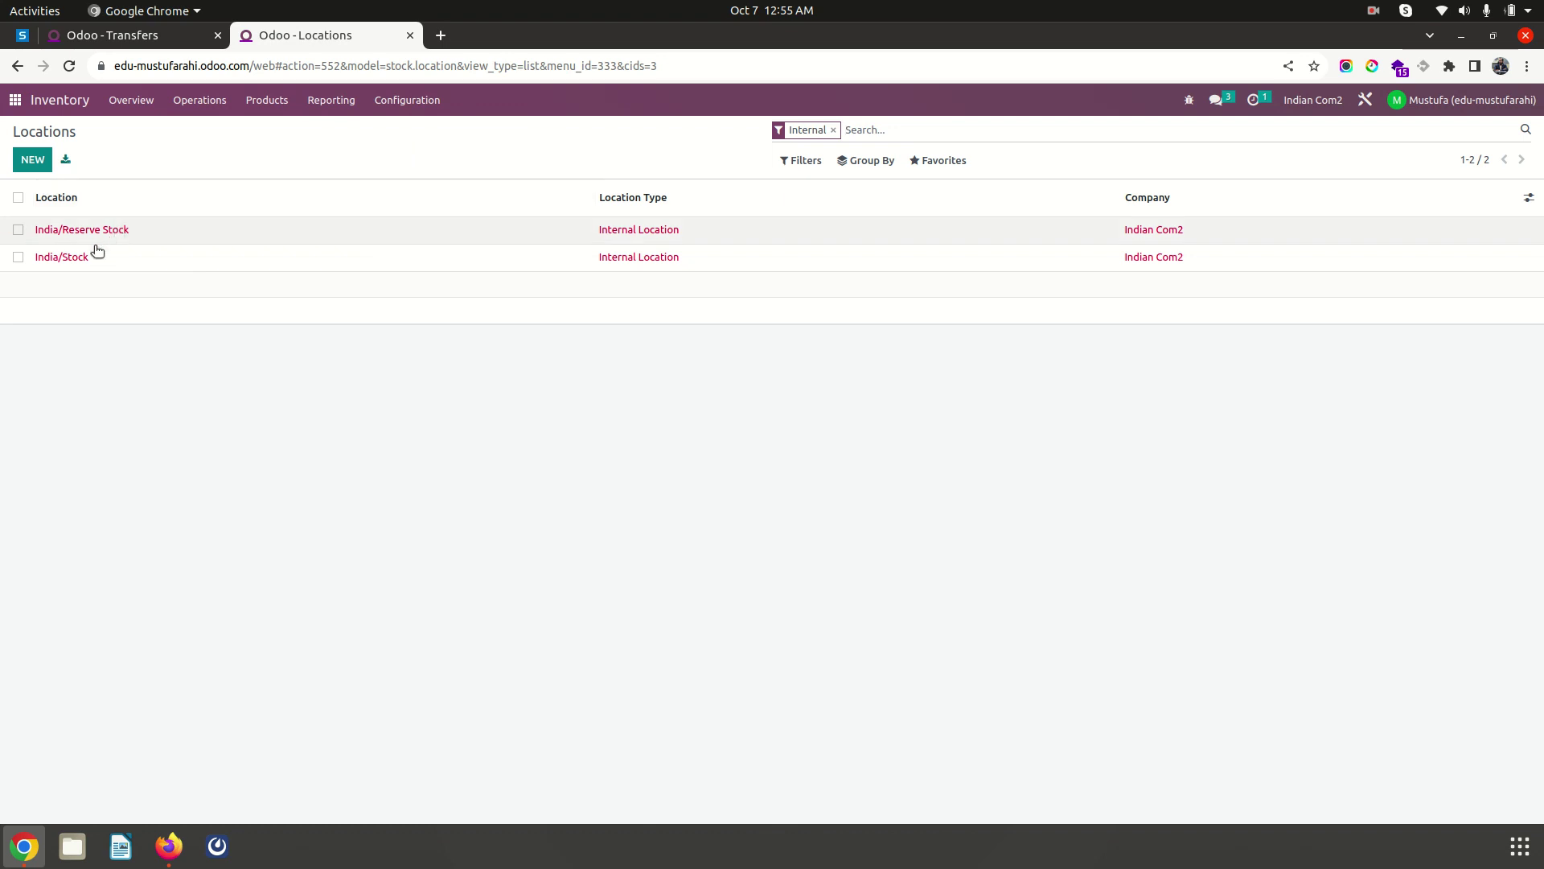
left_click(86, 258)
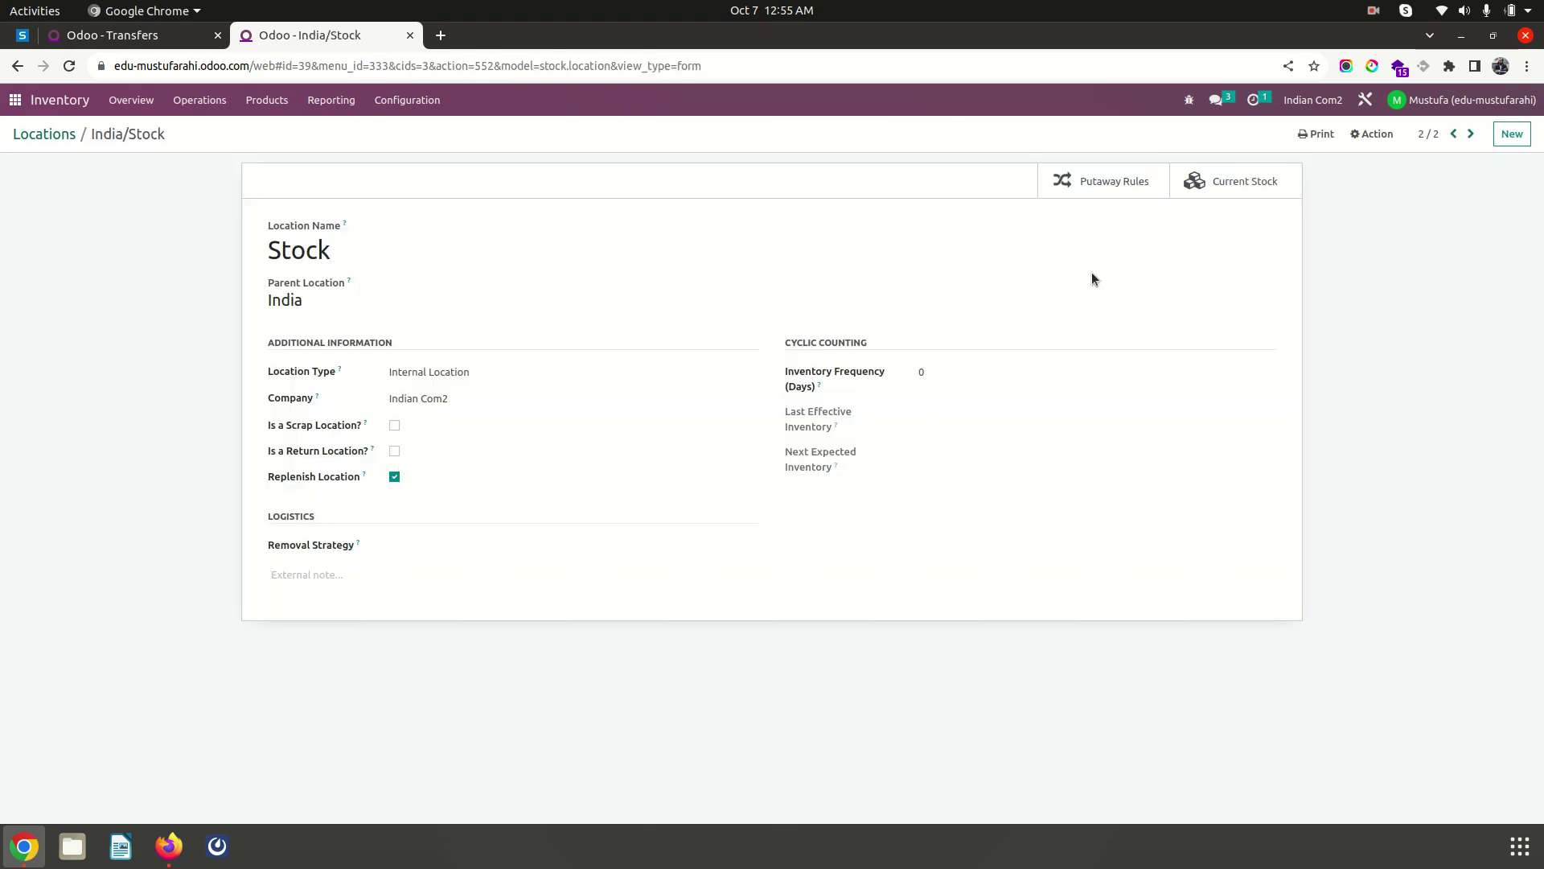
left_click(1470, 134)
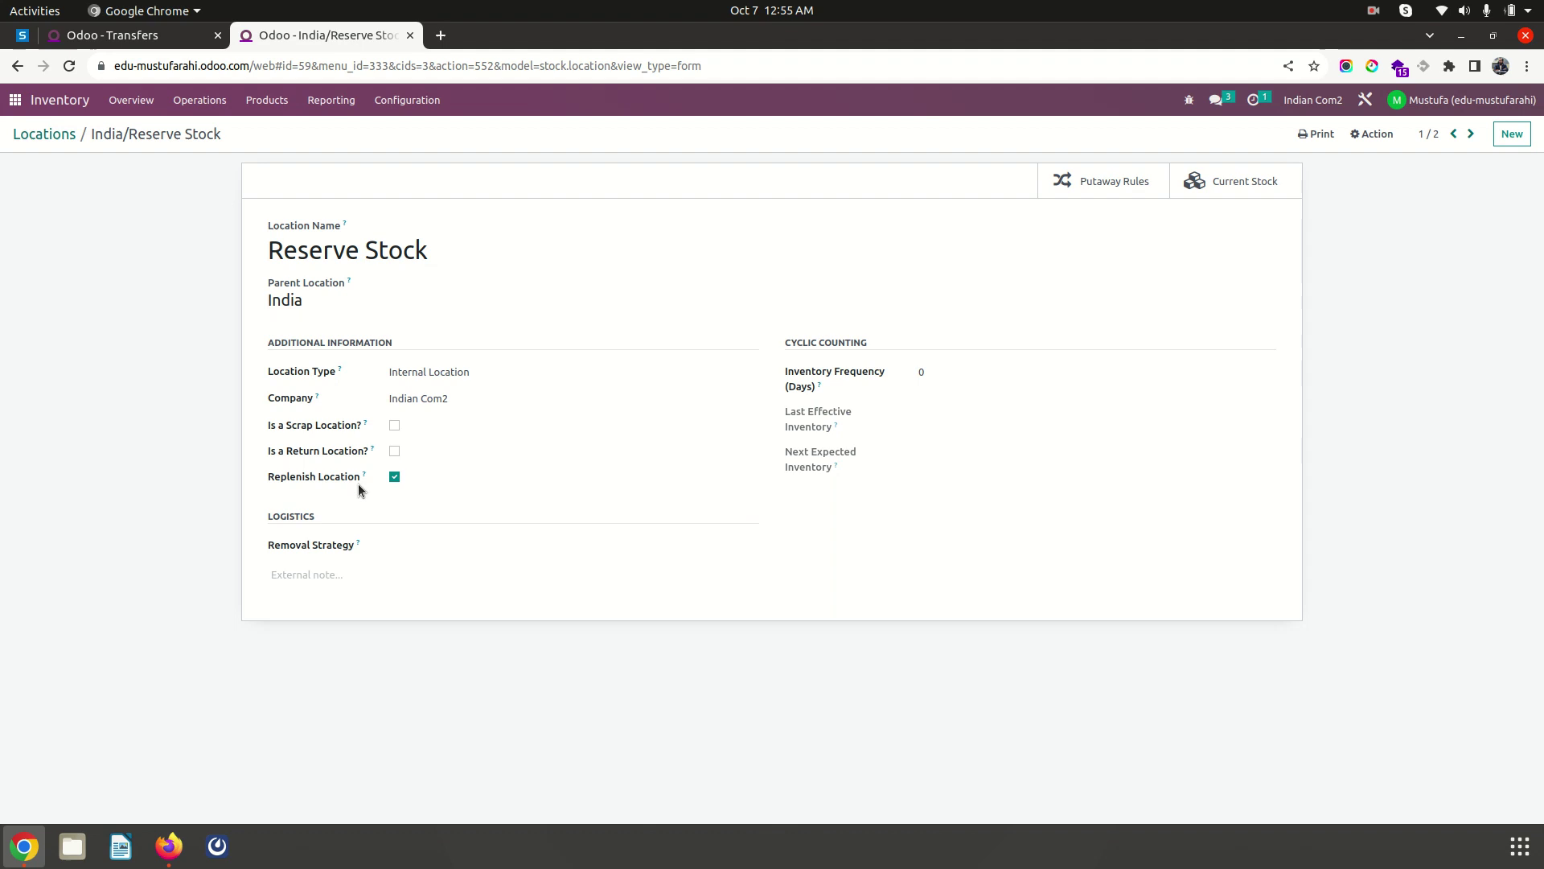
left_click(50, 138)
left_click(407, 102)
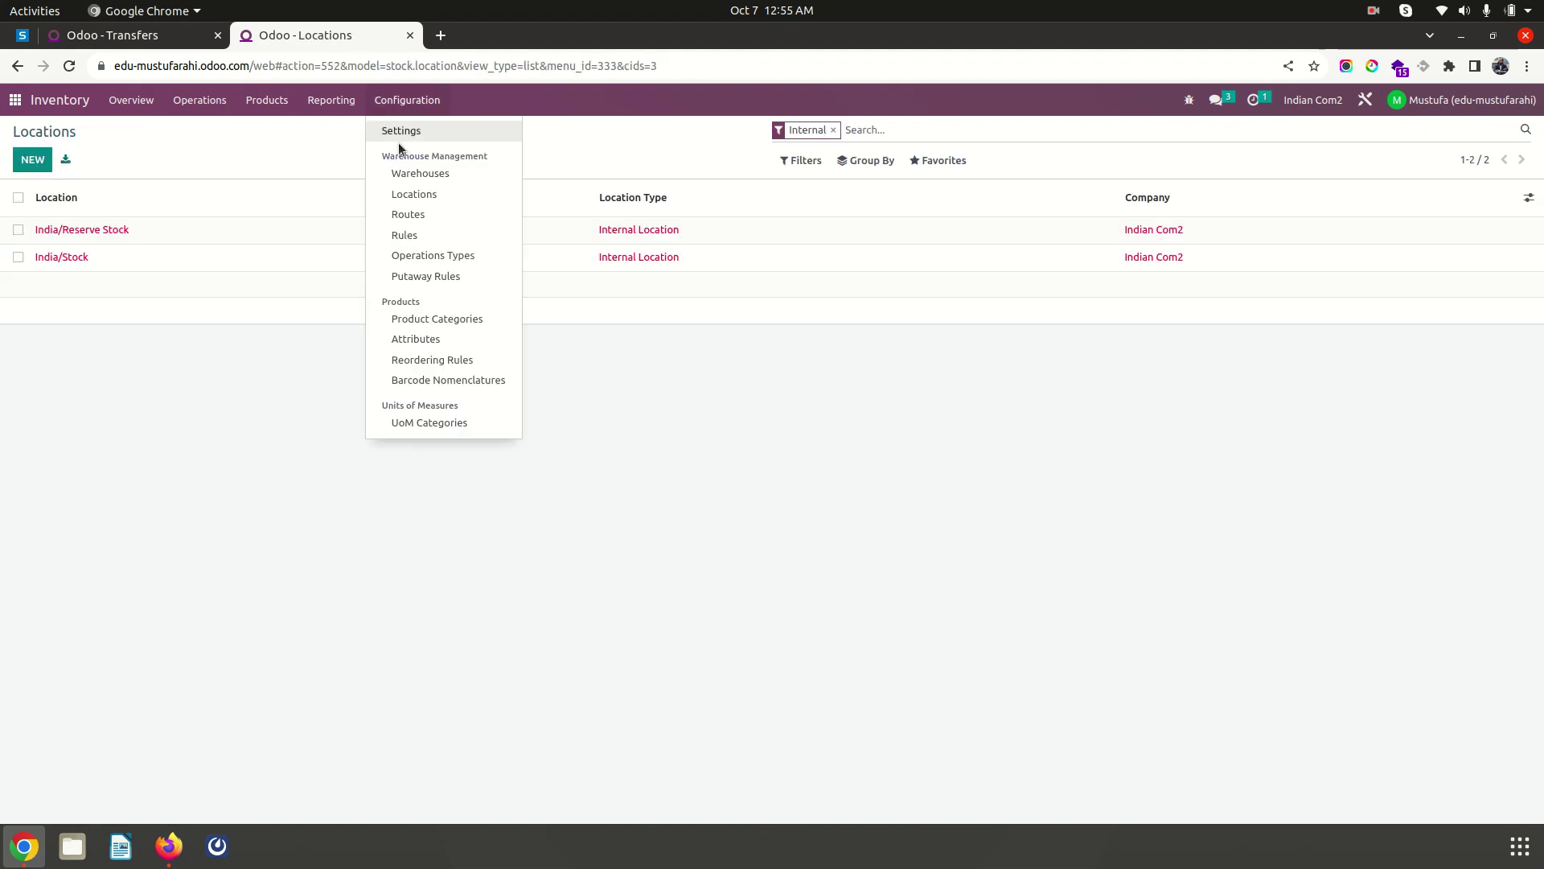
left_click(408, 214)
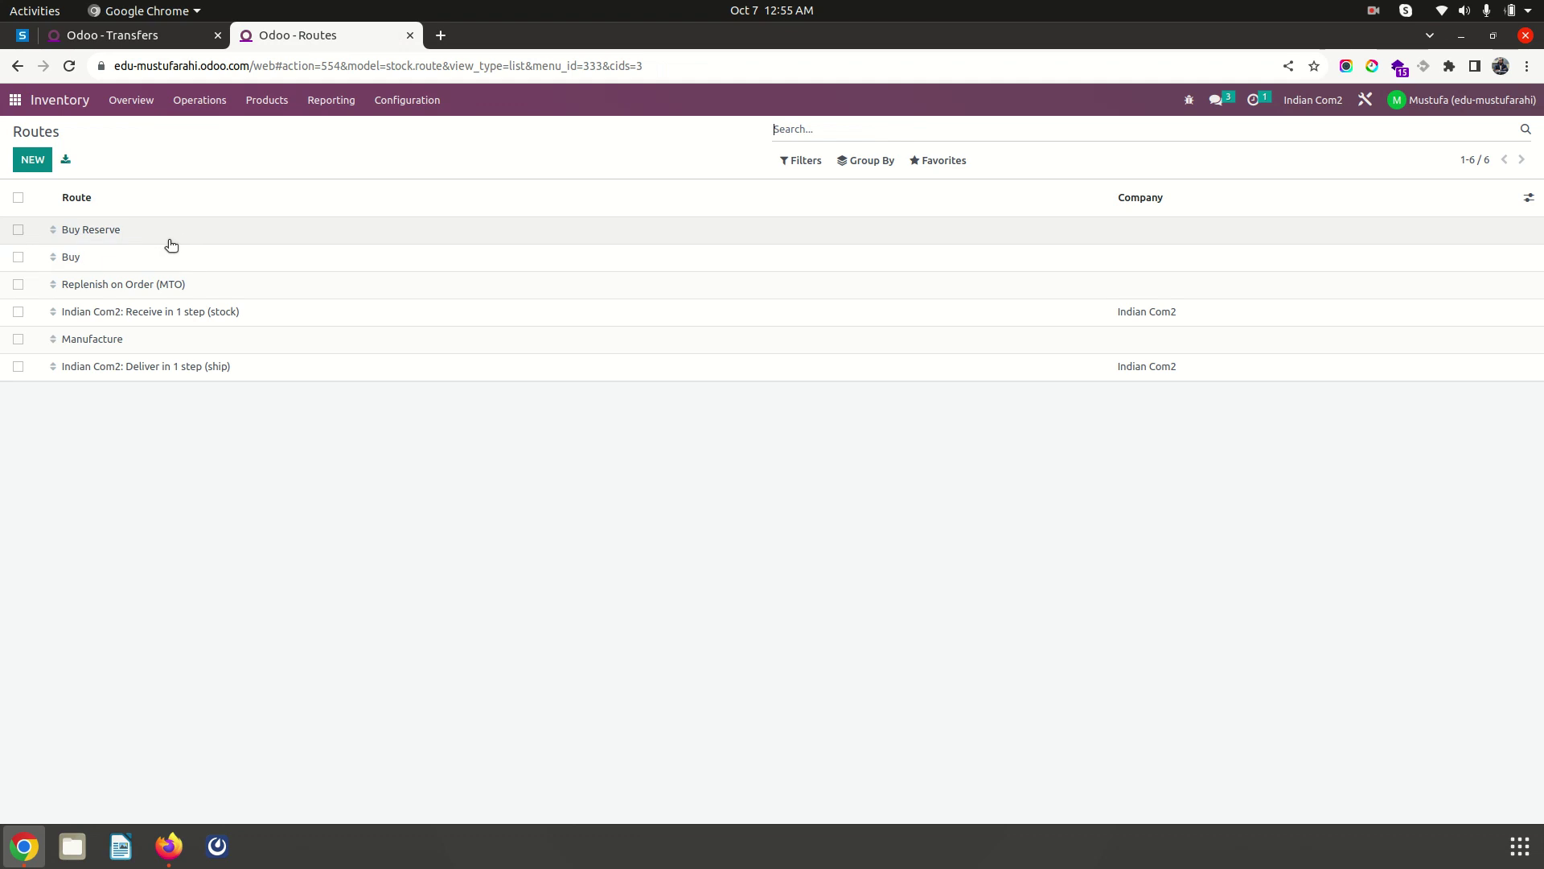
left_click(115, 257)
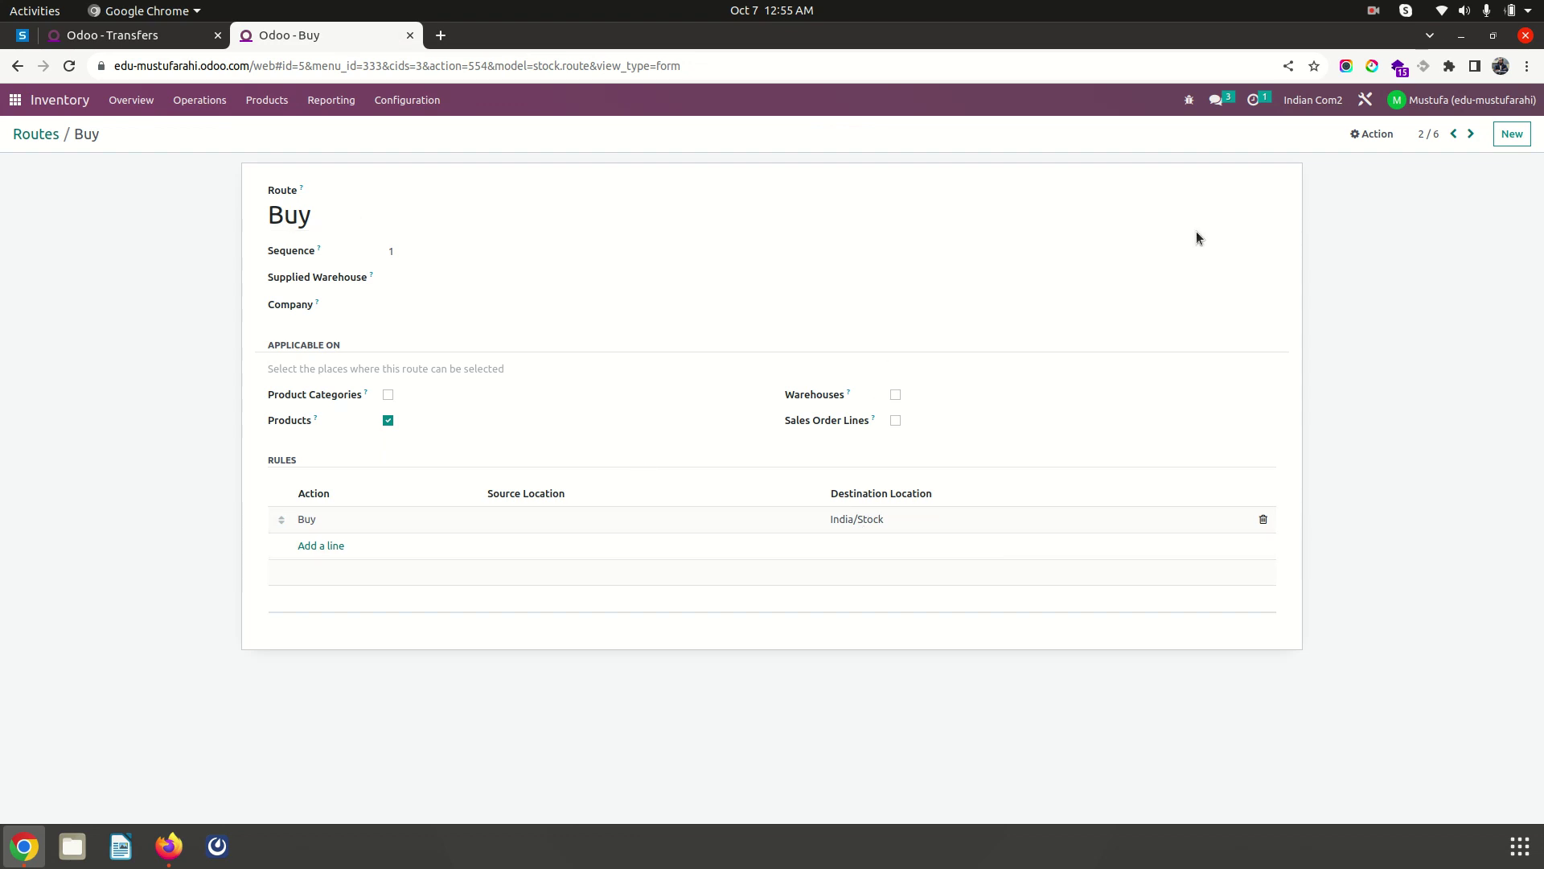
key("alt+p")
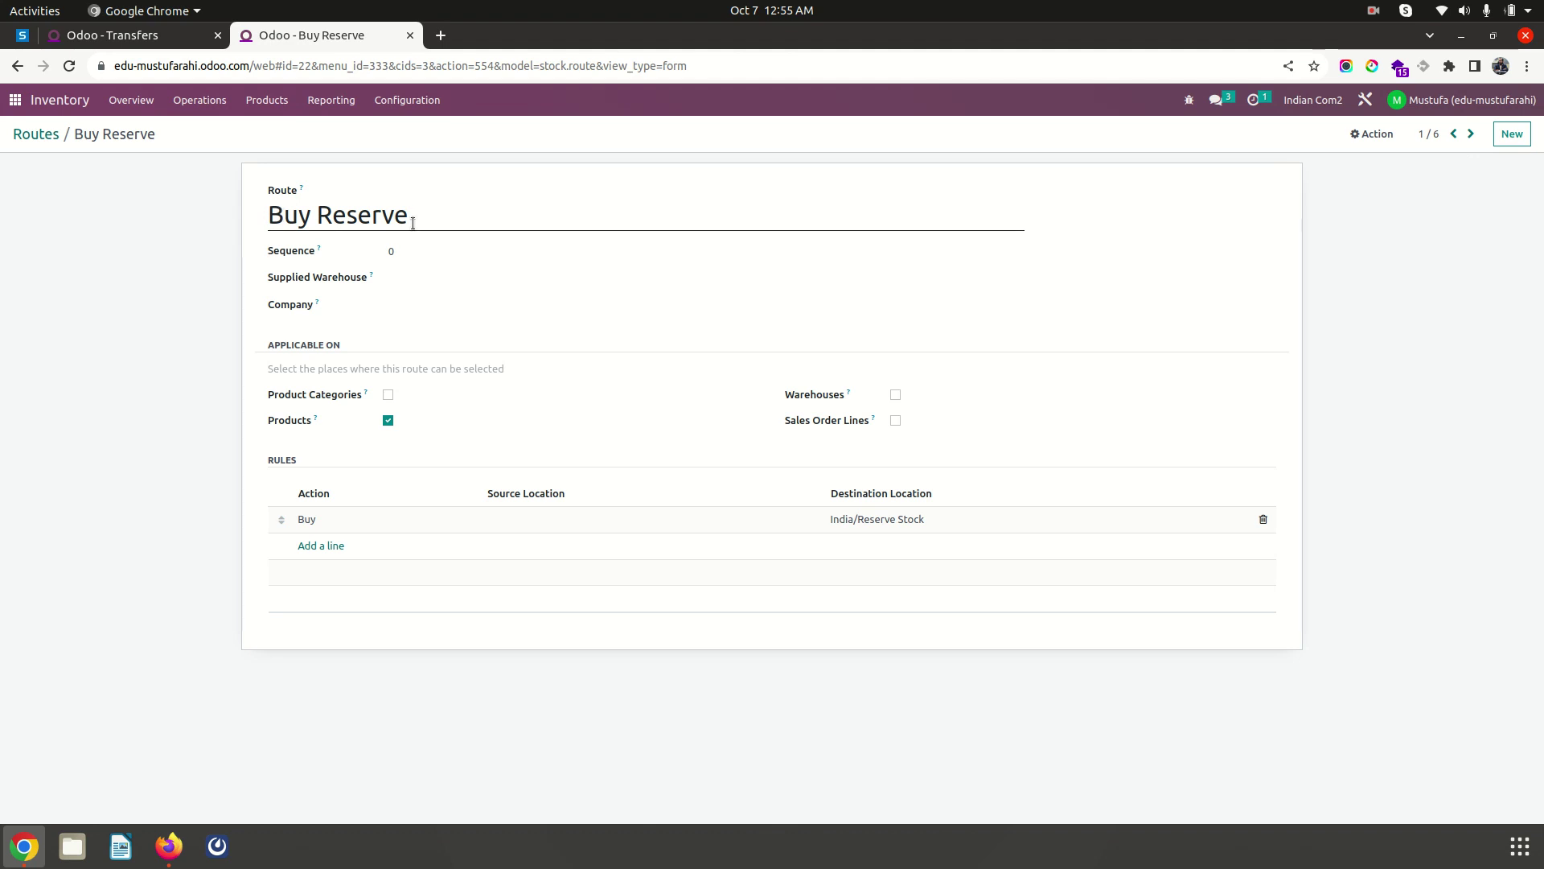
left_click(862, 520)
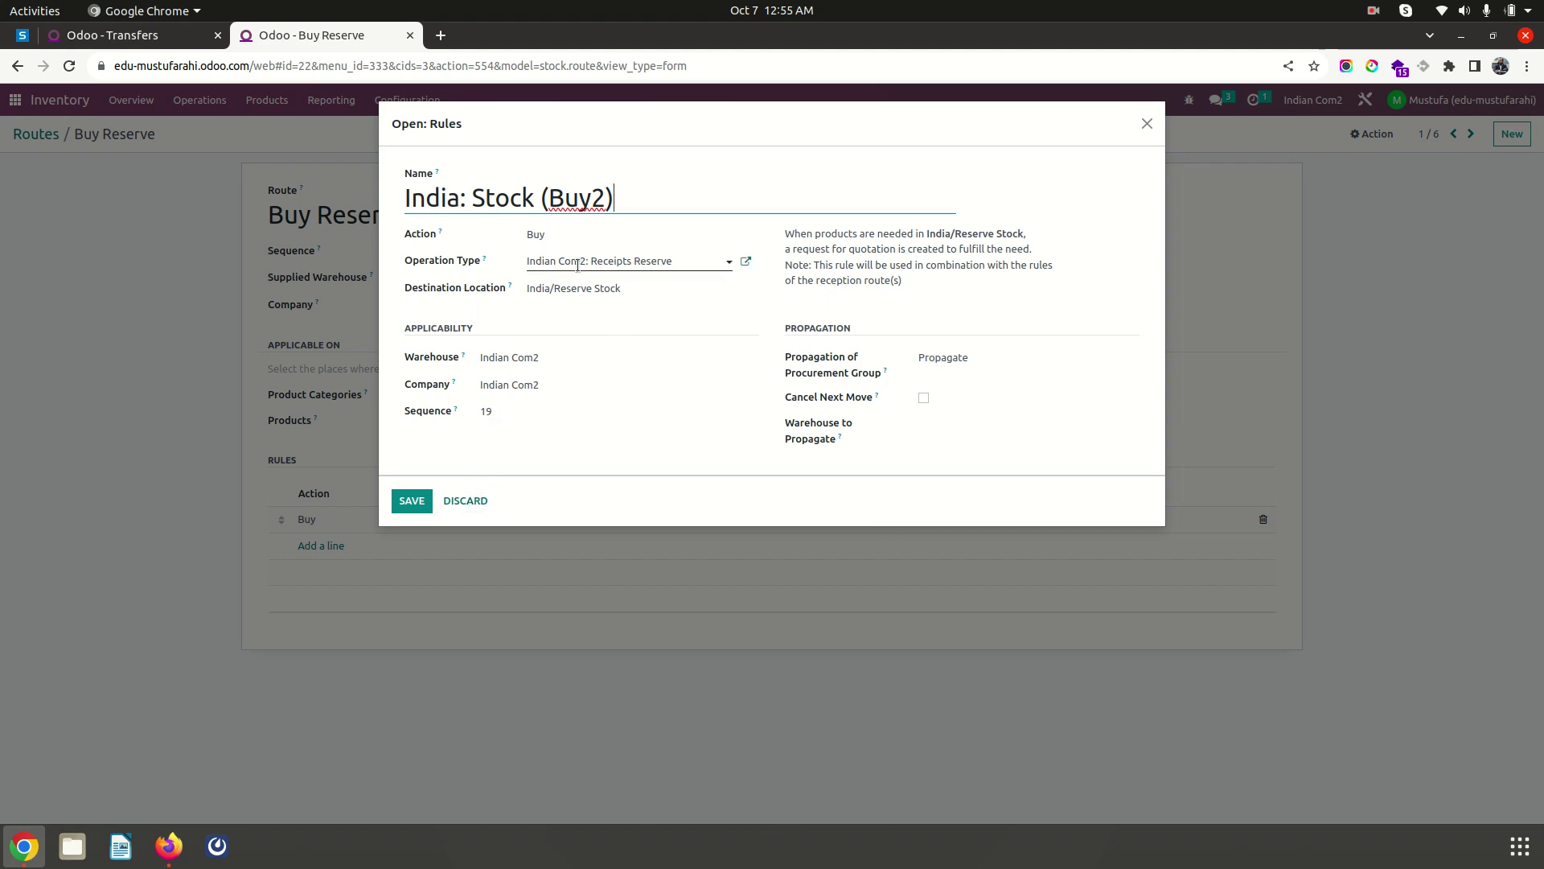
left_click(465, 500)
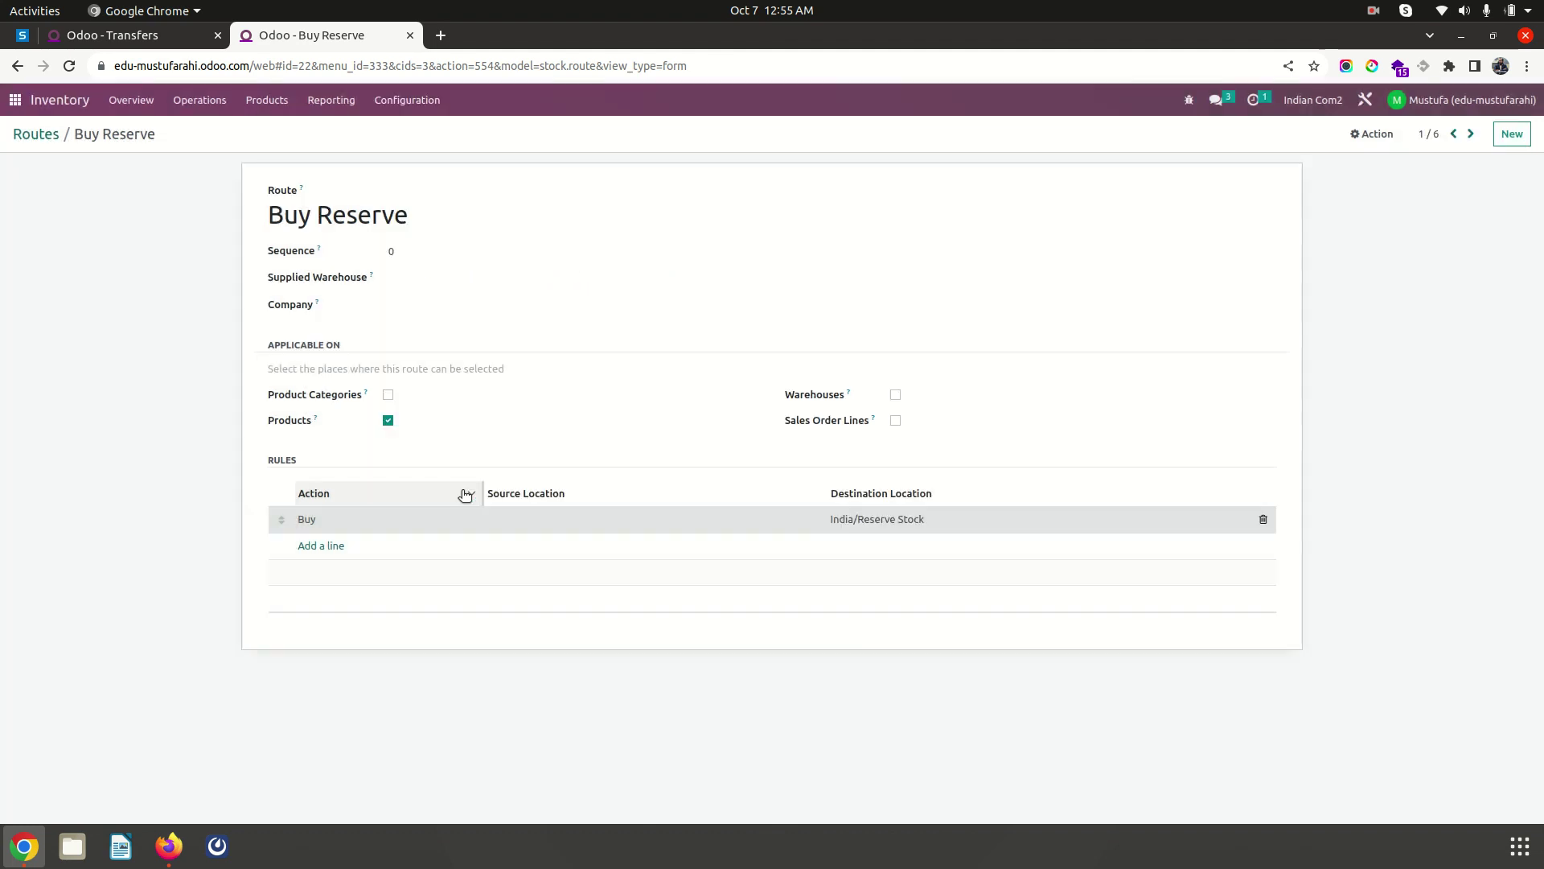
left_click(32, 134)
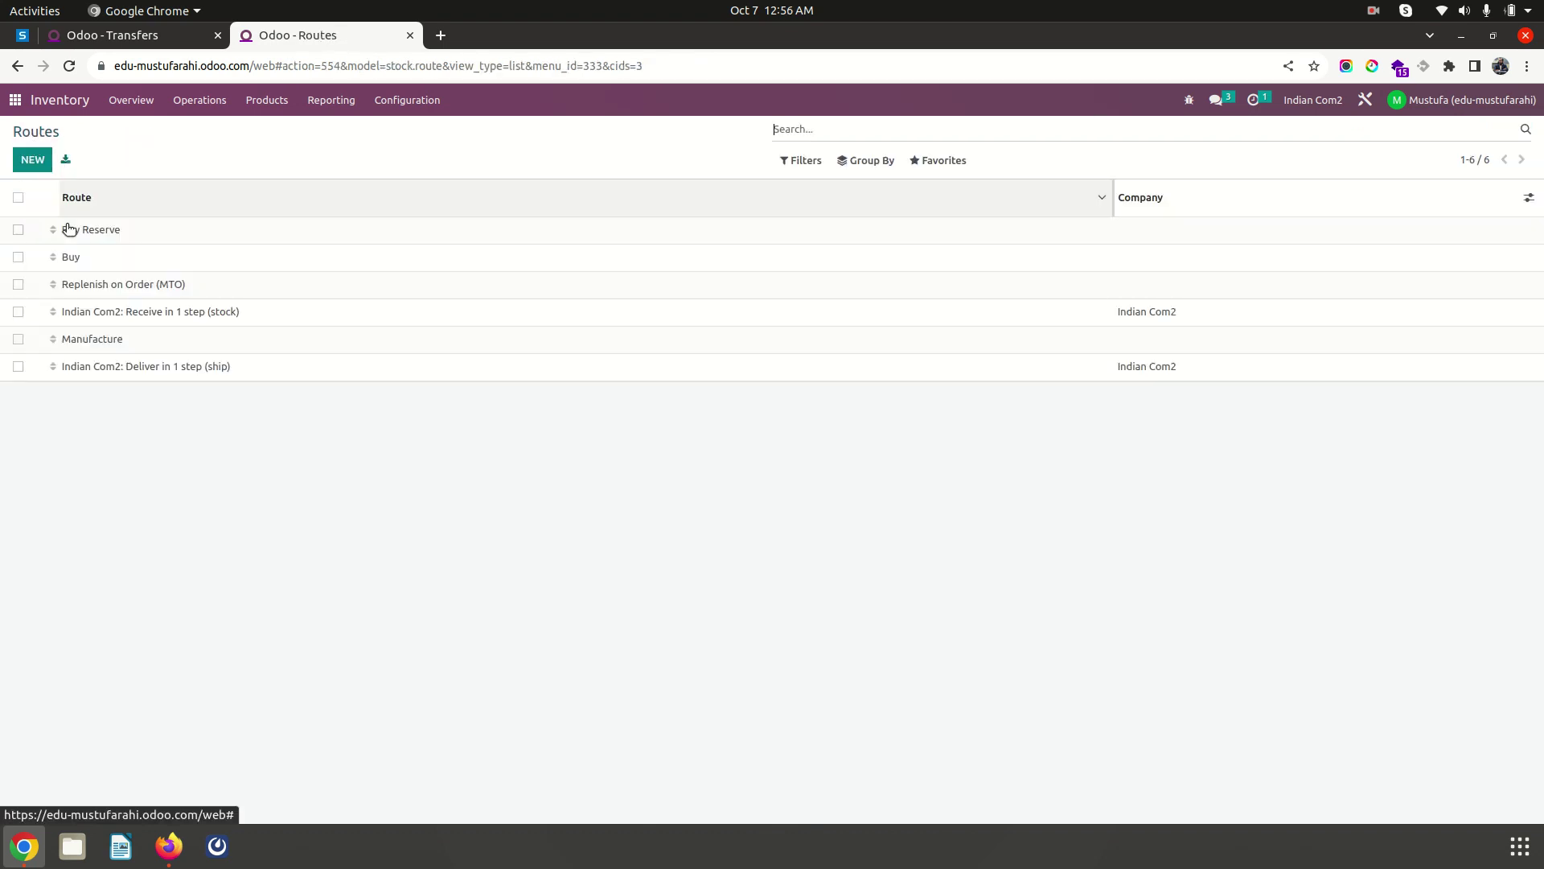
left_click(112, 285)
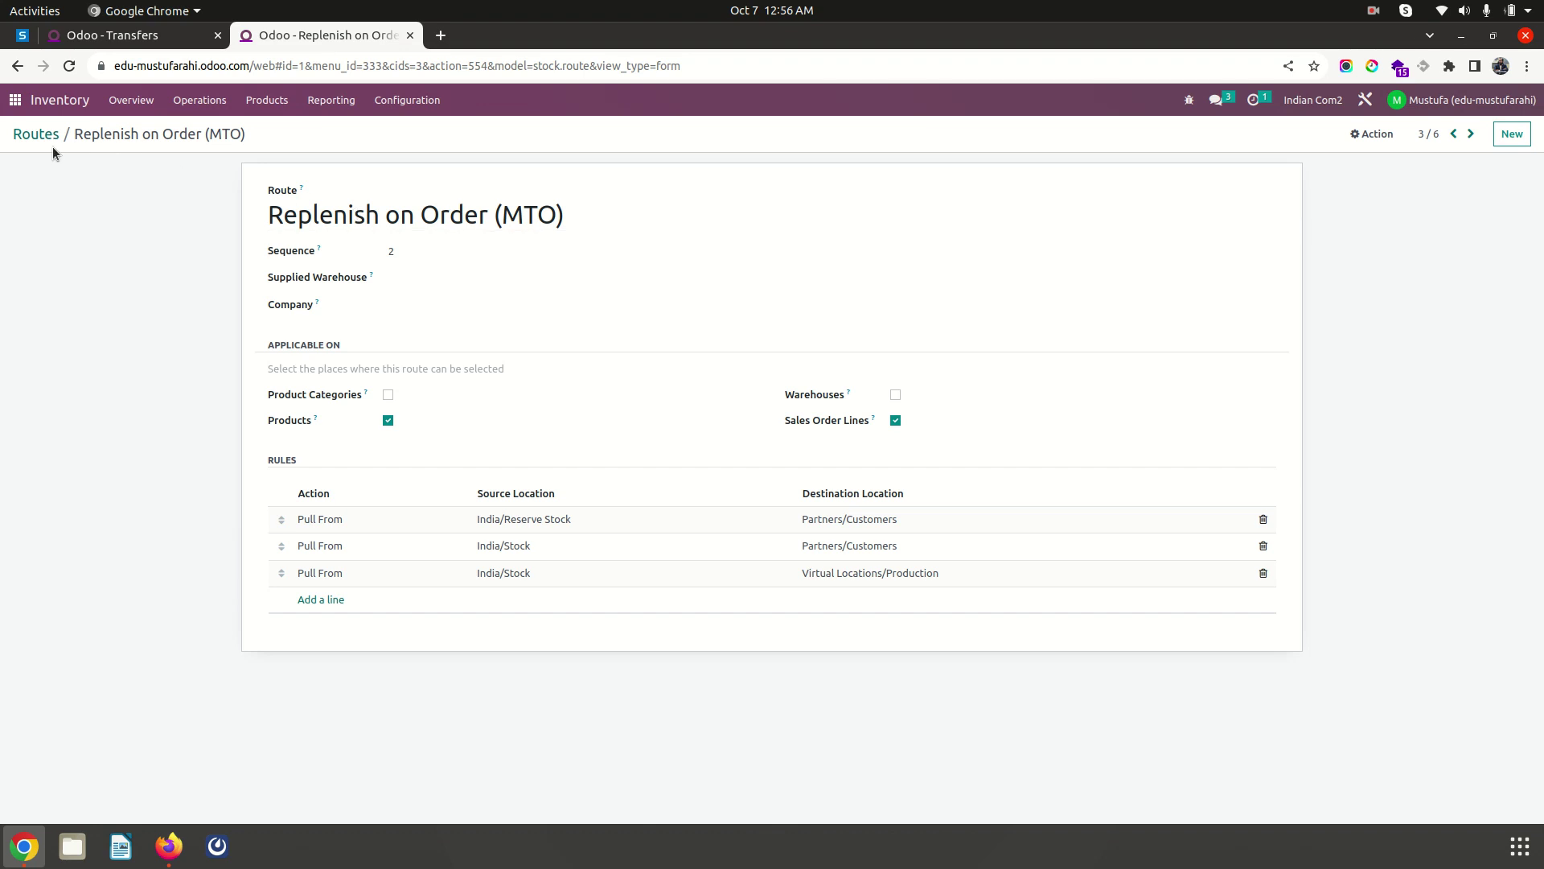
Go from the routes list to all products and filter them by 'trade'
left_click(36, 134)
left_click(268, 100)
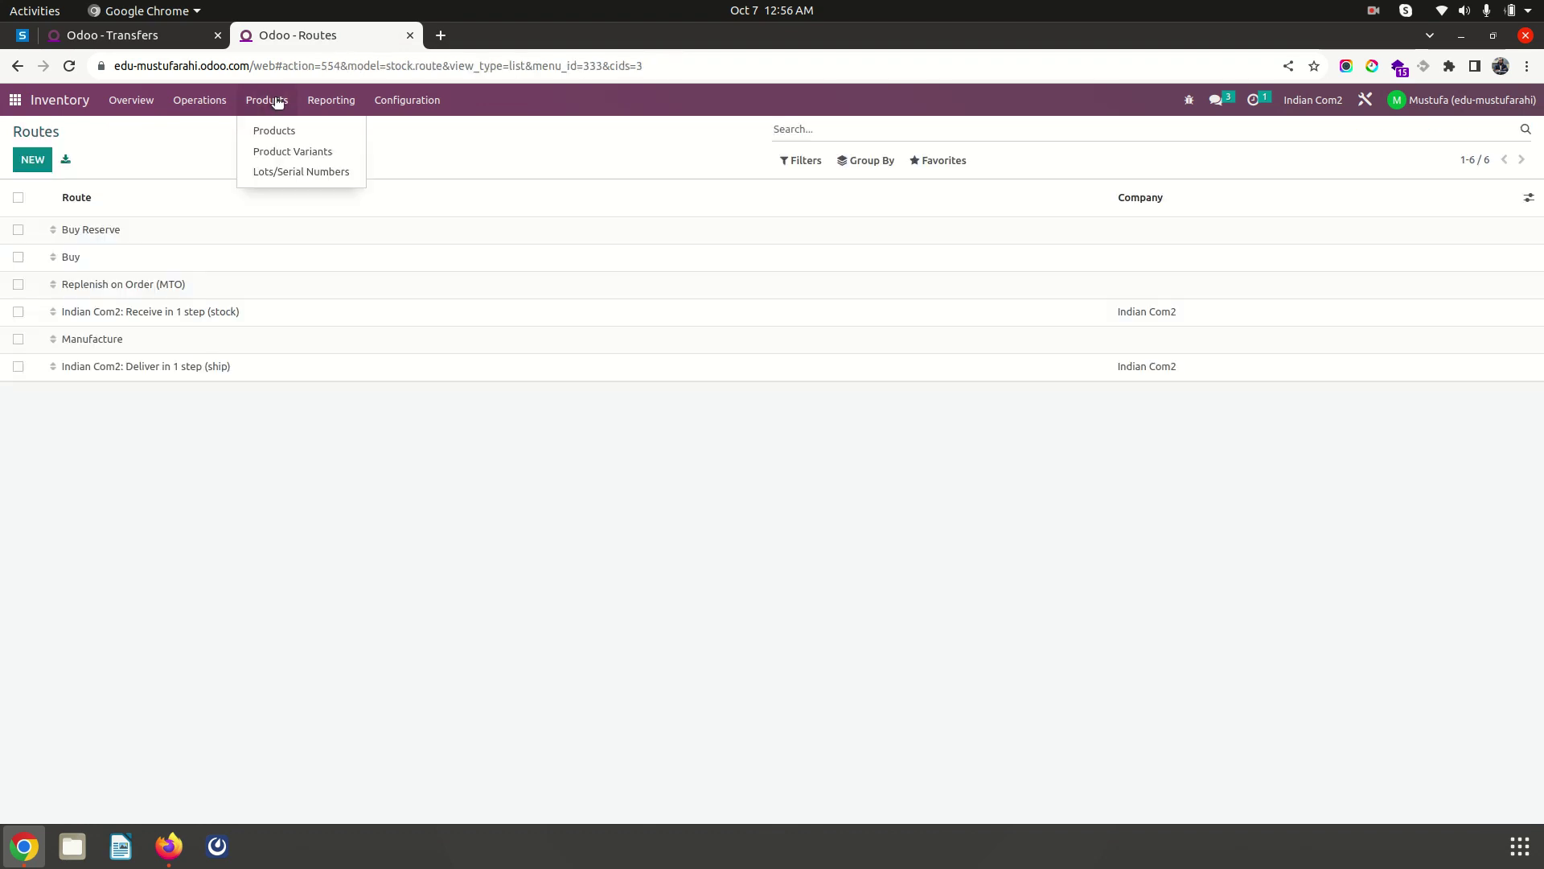
left_click(284, 133)
type("trade")
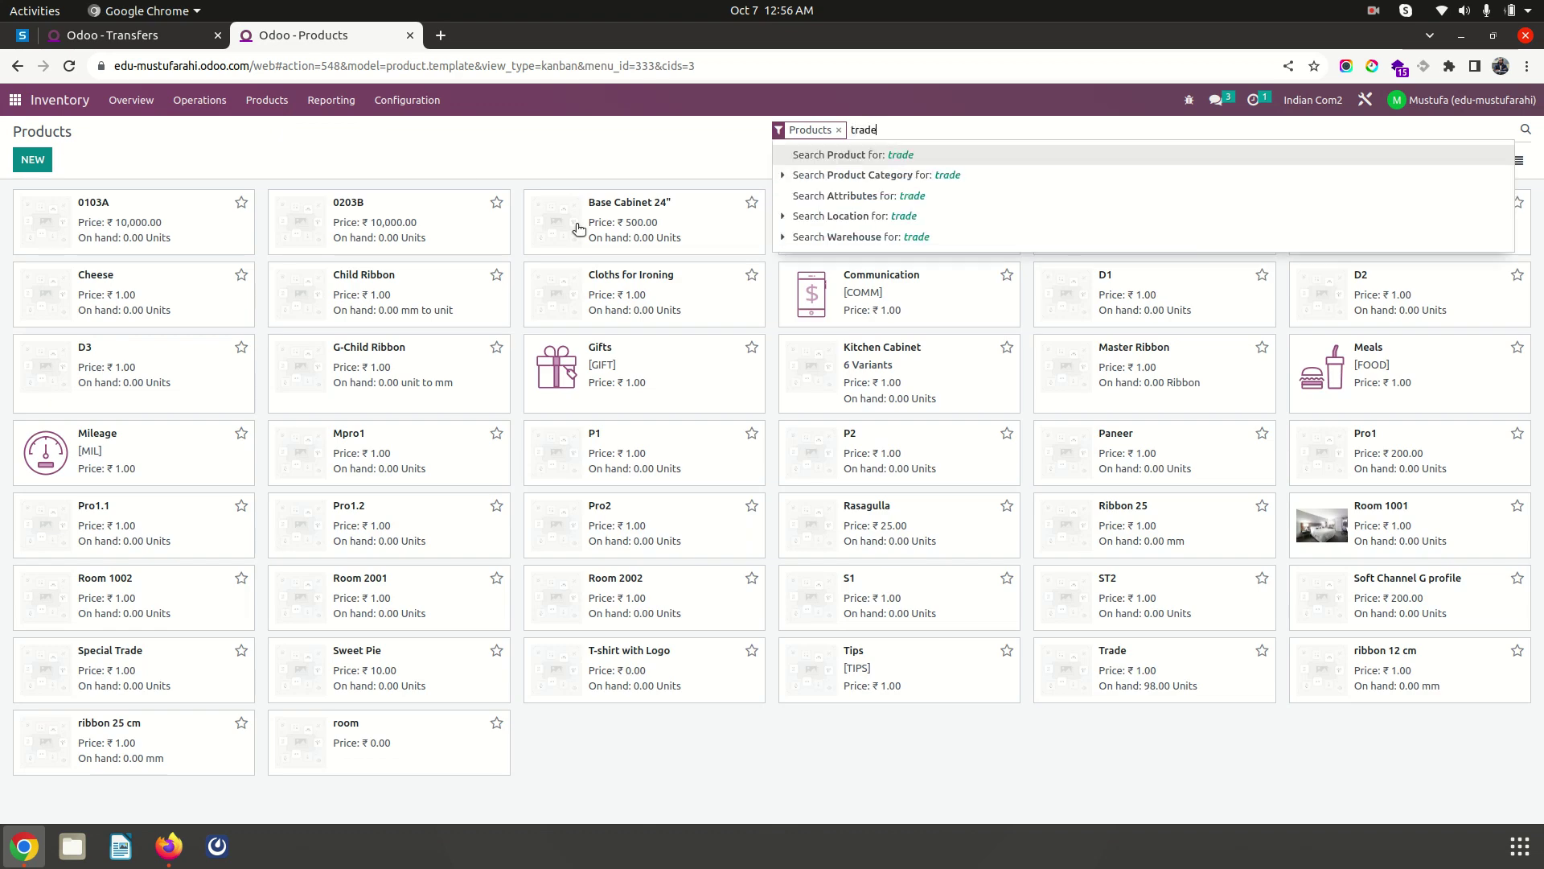
key("Return")
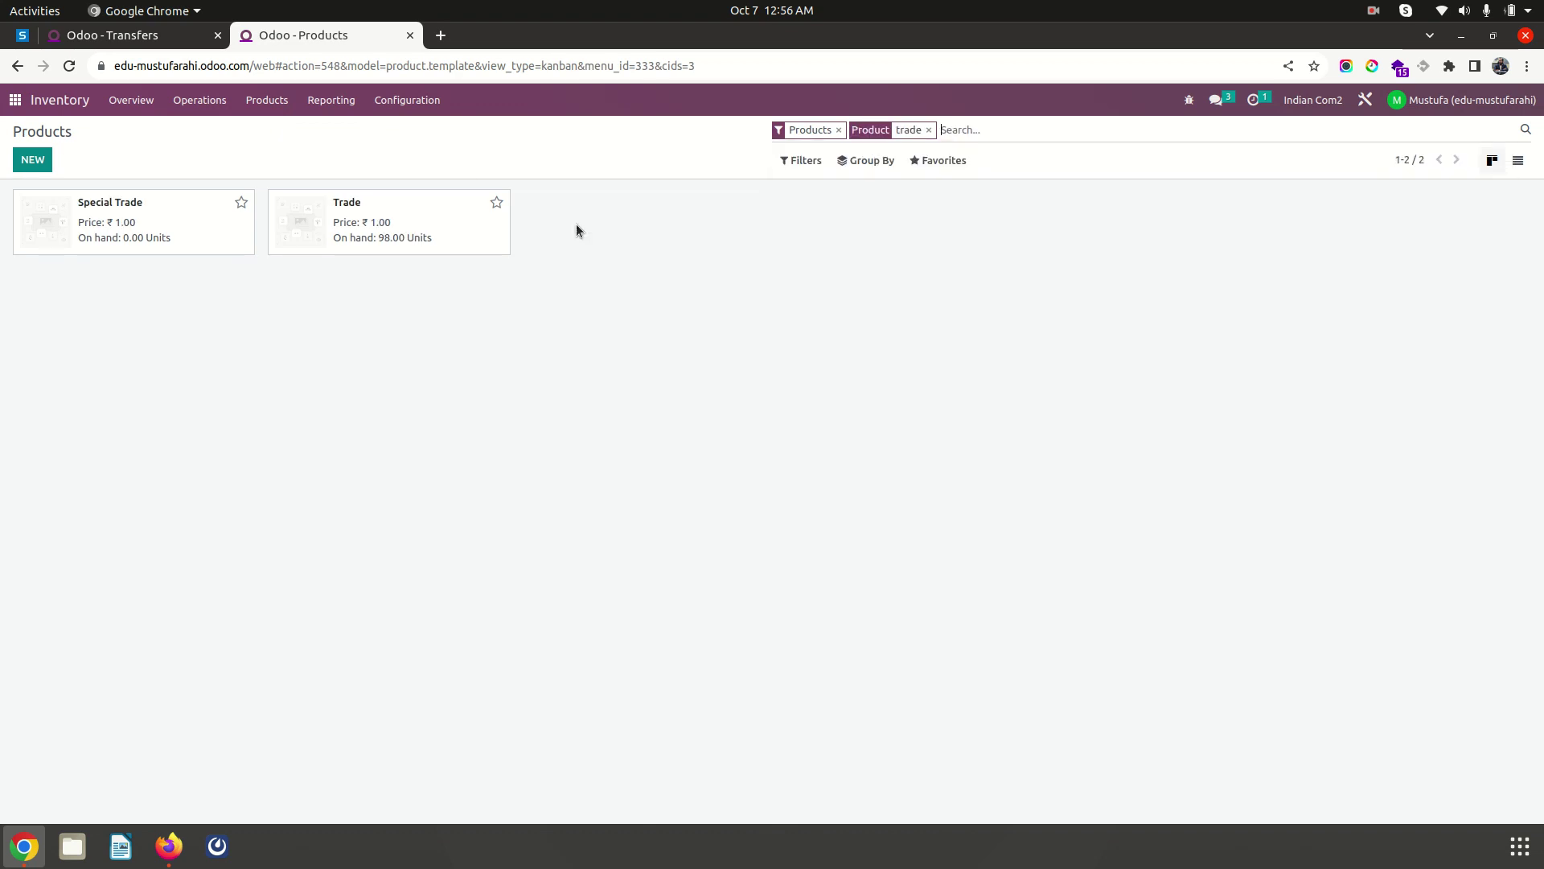
Check the Trade product's inventory routes, then open the Special Trade product
left_click(354, 211)
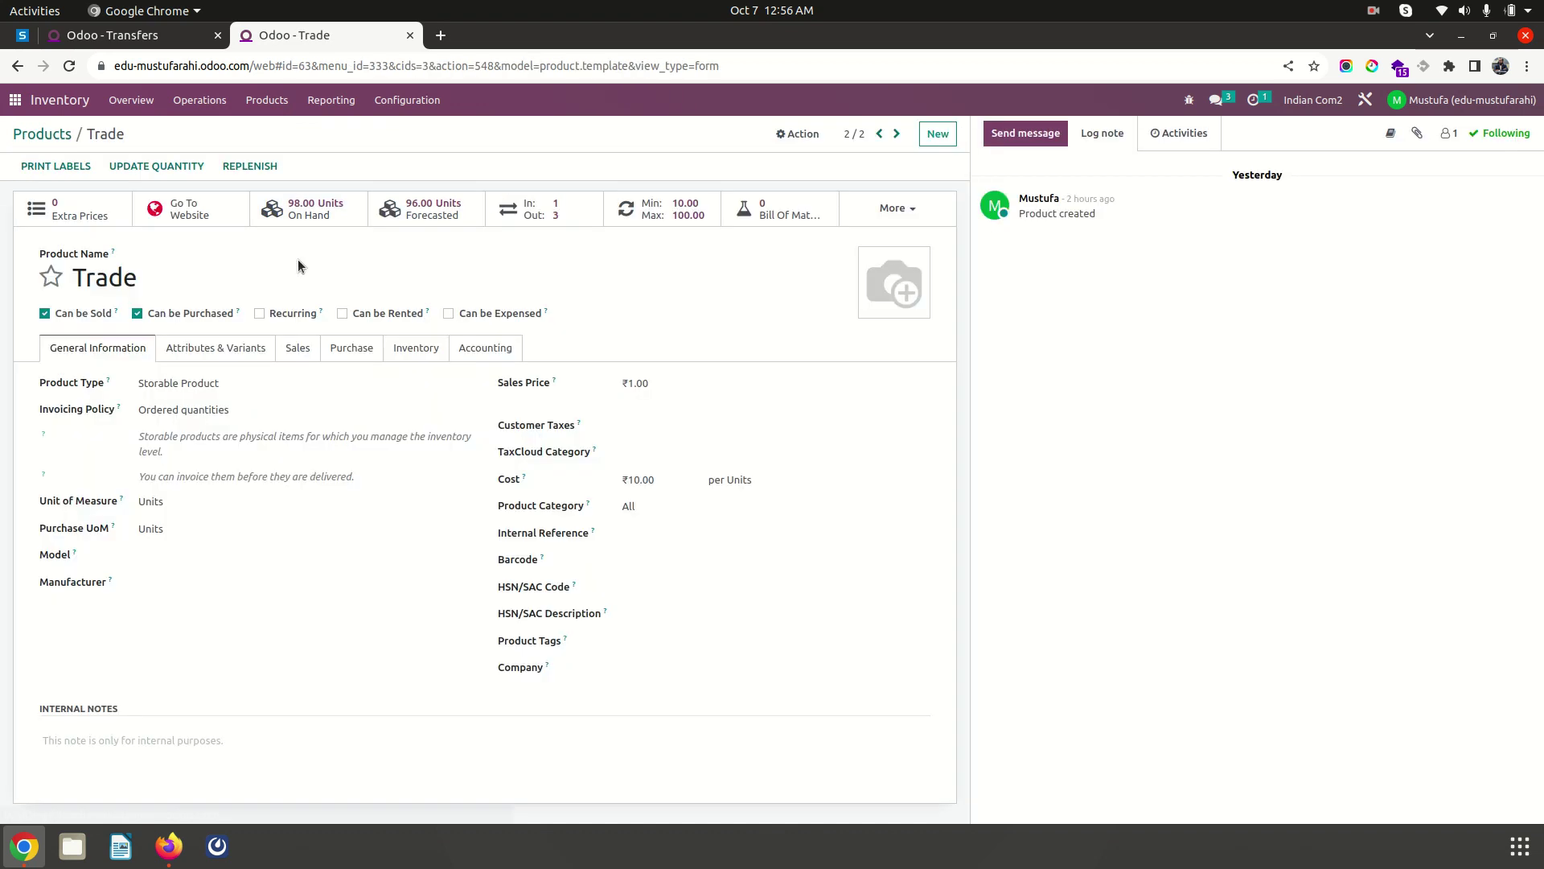
left_click(406, 354)
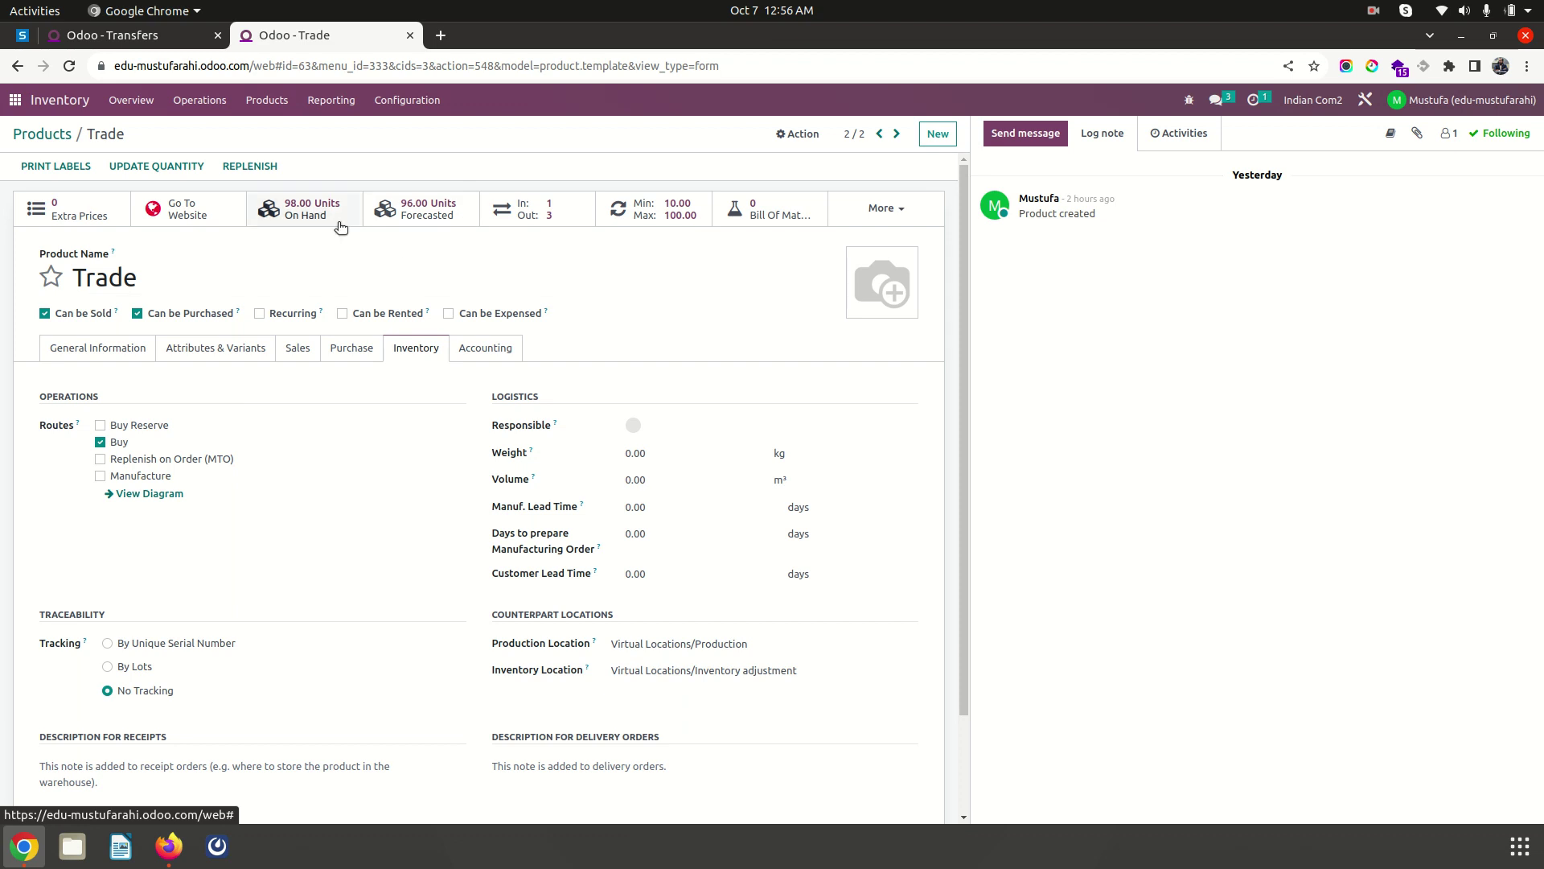
left_click(59, 136)
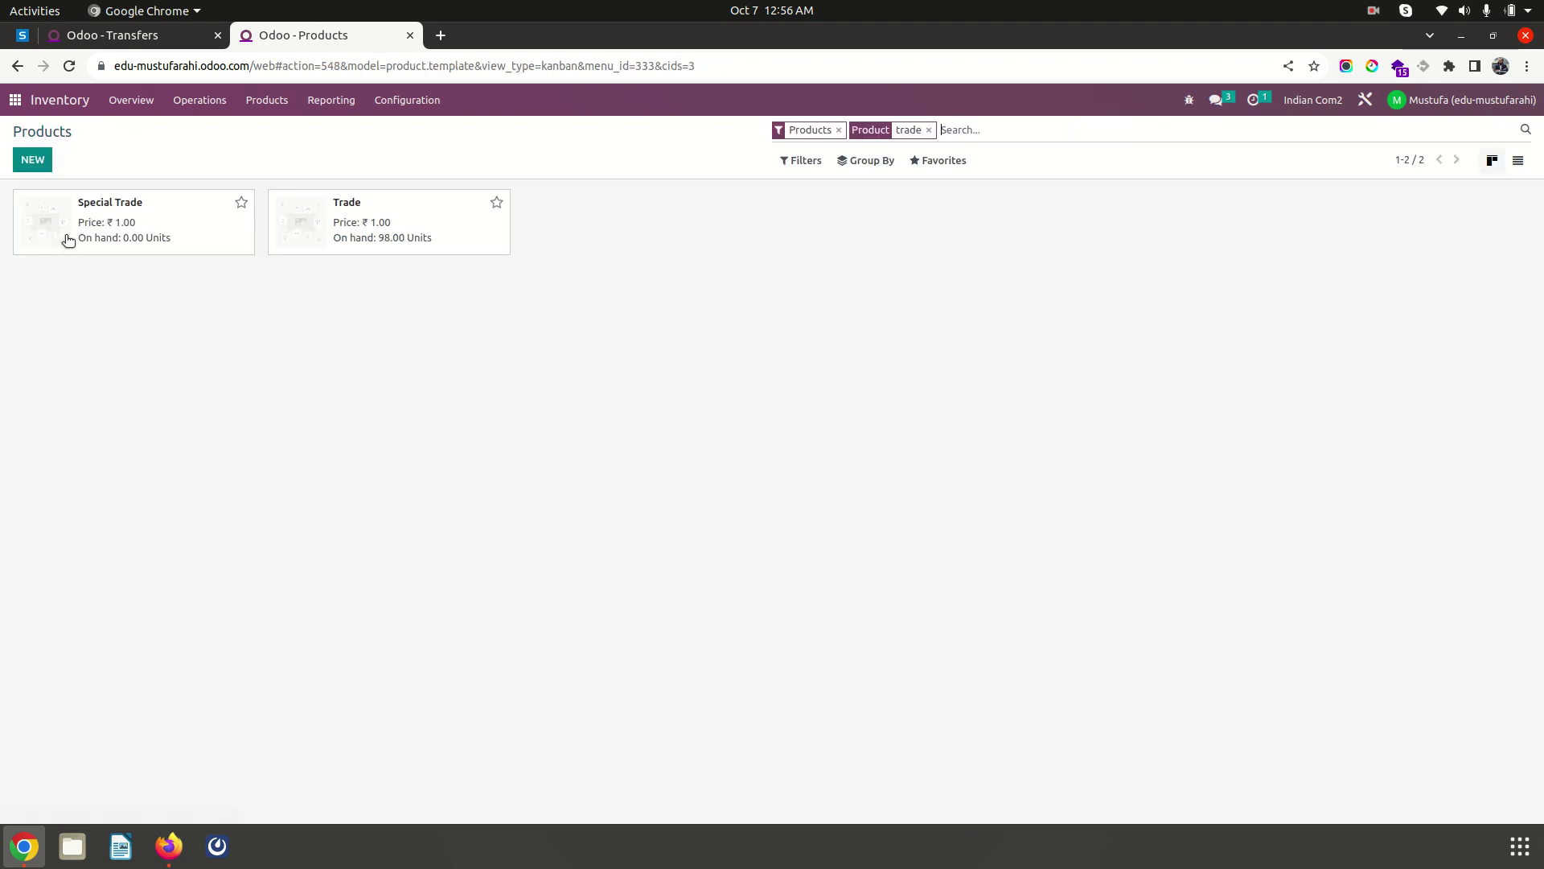
left_click(66, 235)
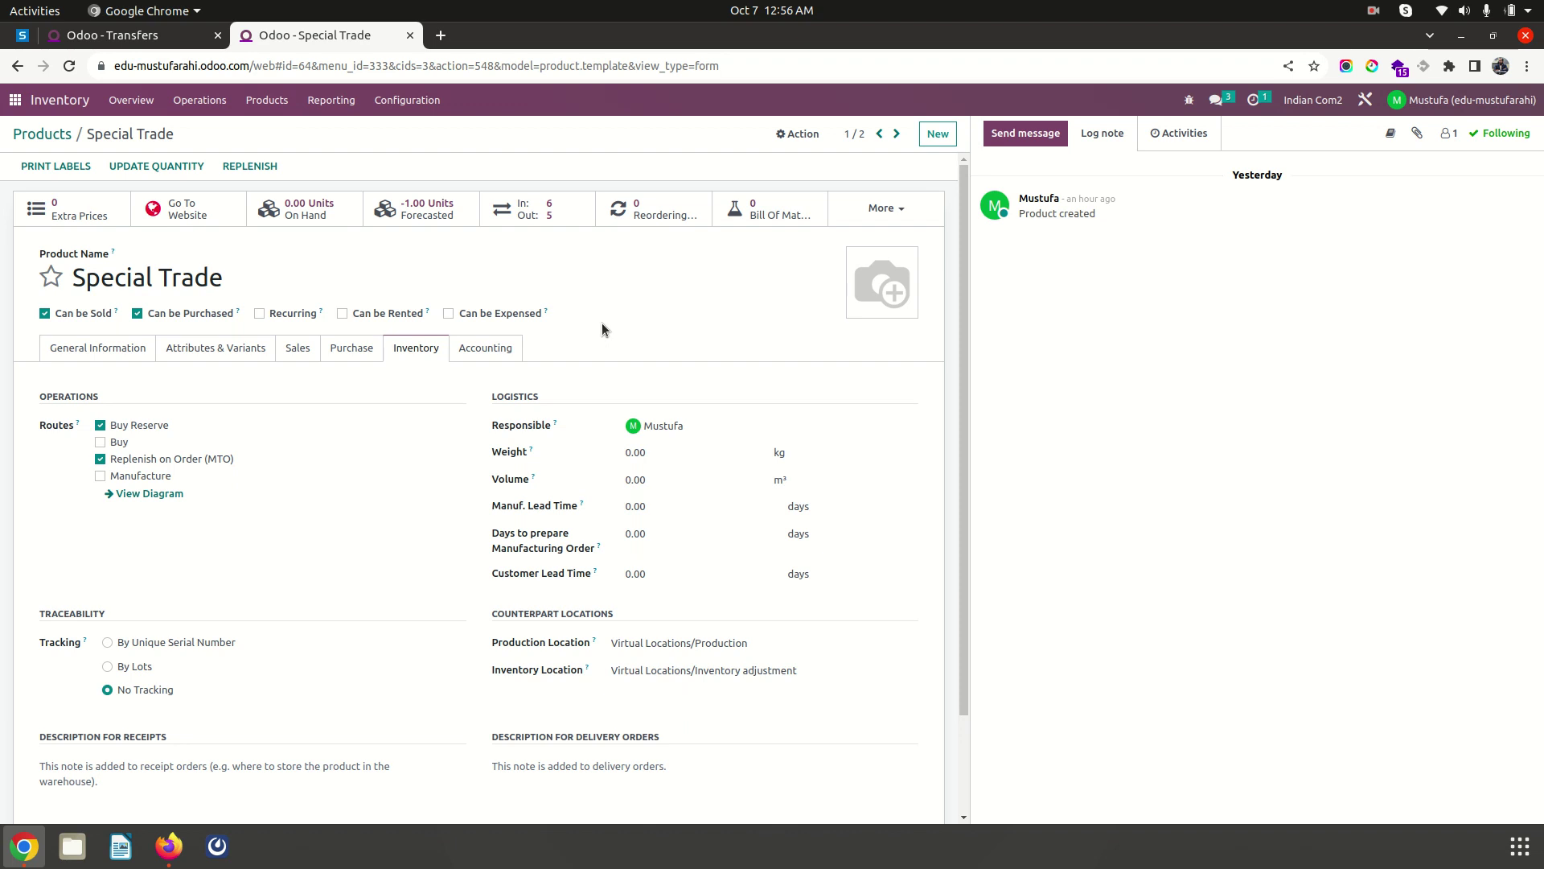
Leave the transfers page, return to the quotations list and start a new quotation
left_click(134, 35)
left_click(32, 160)
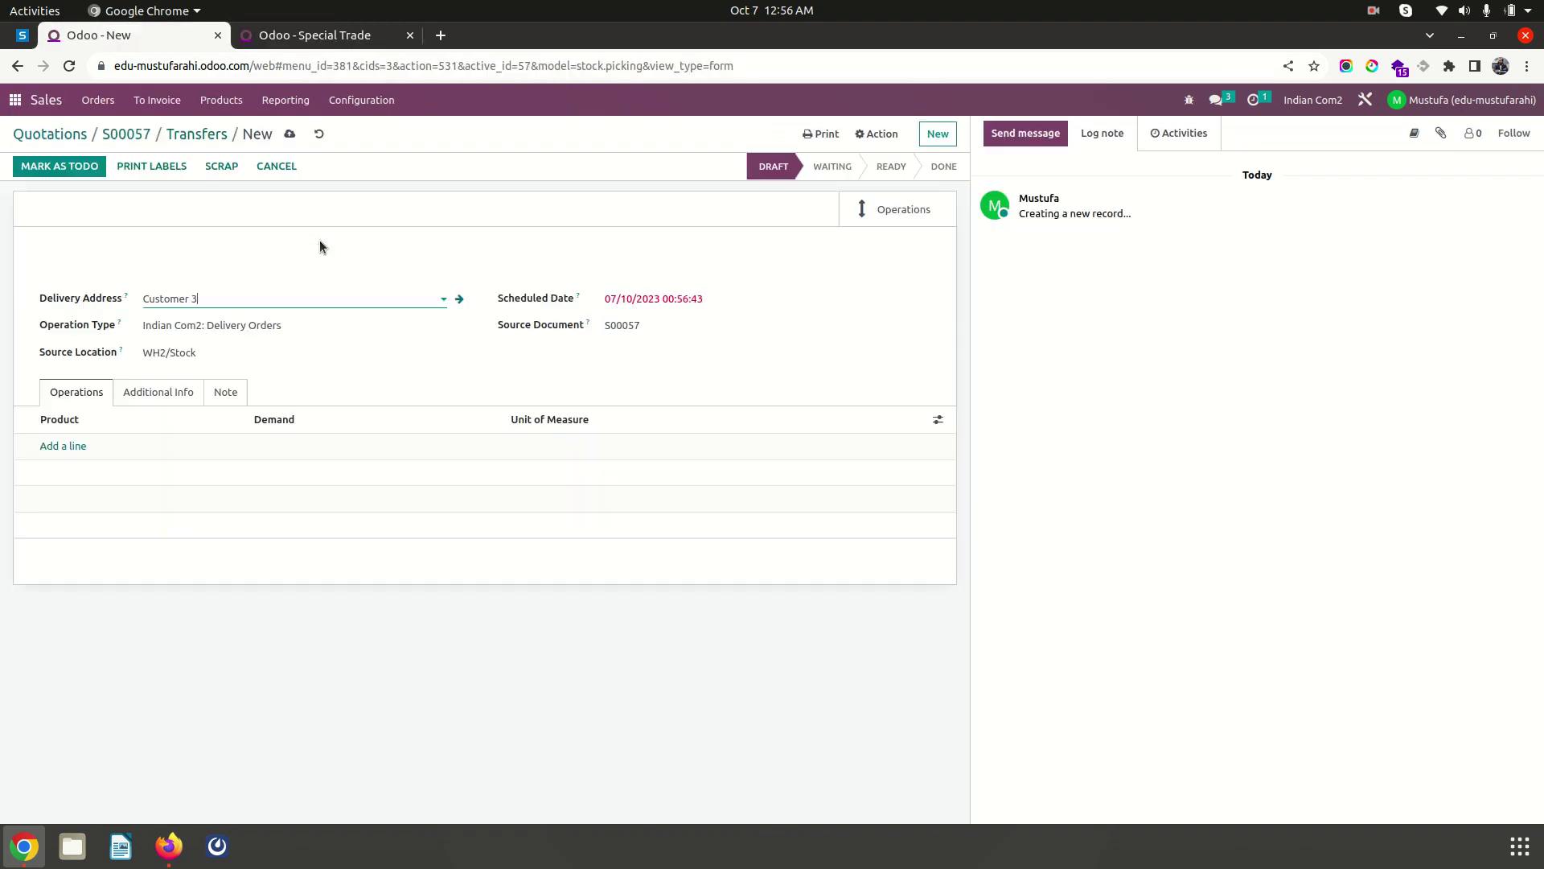
left_click(119, 135)
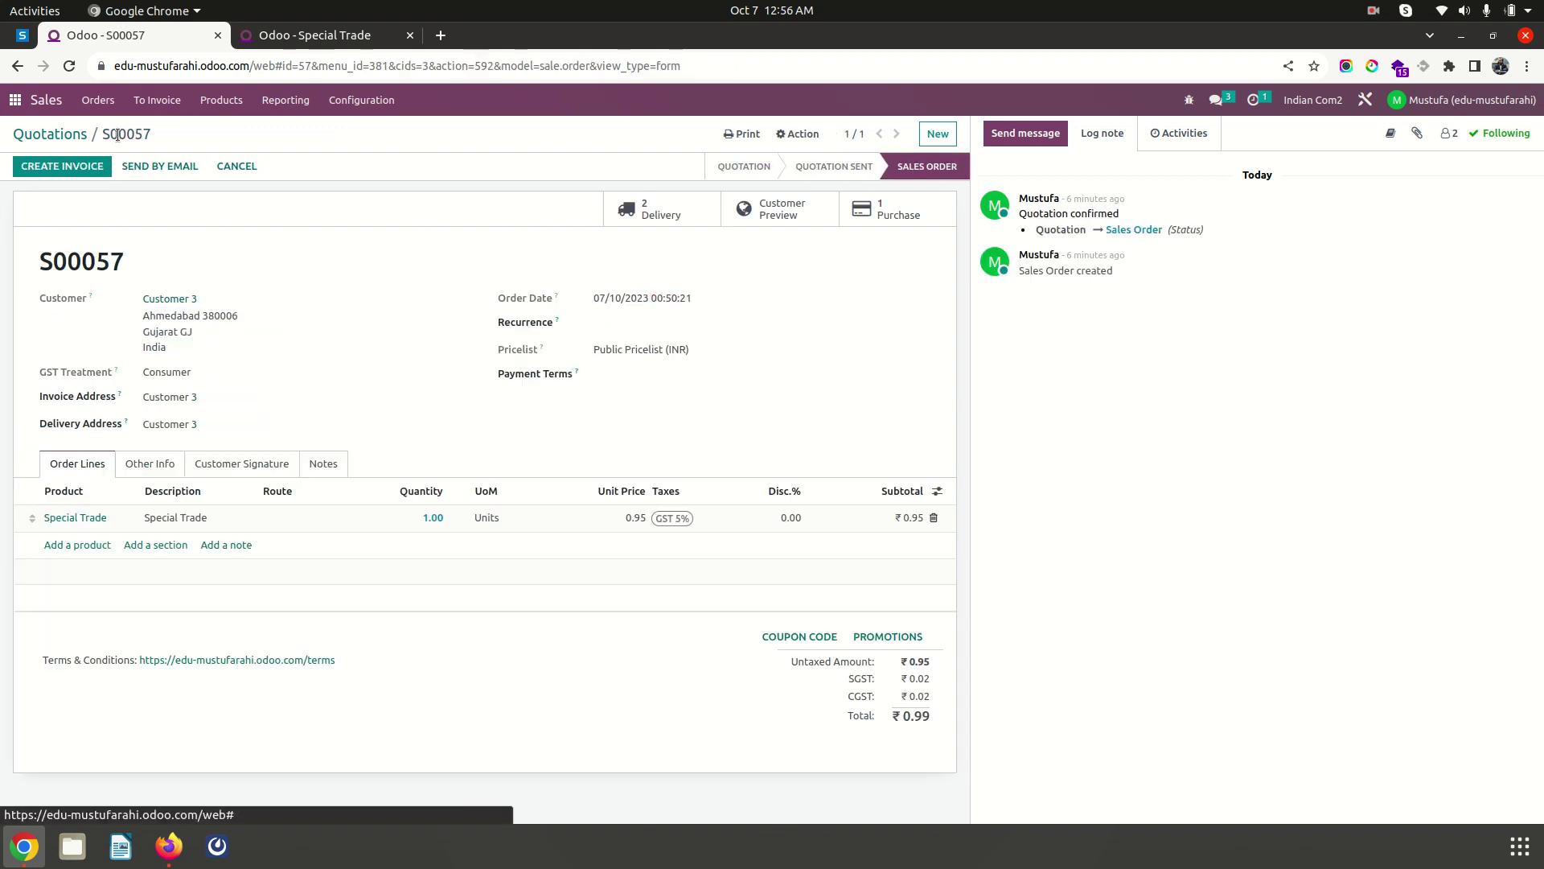
left_click(58, 135)
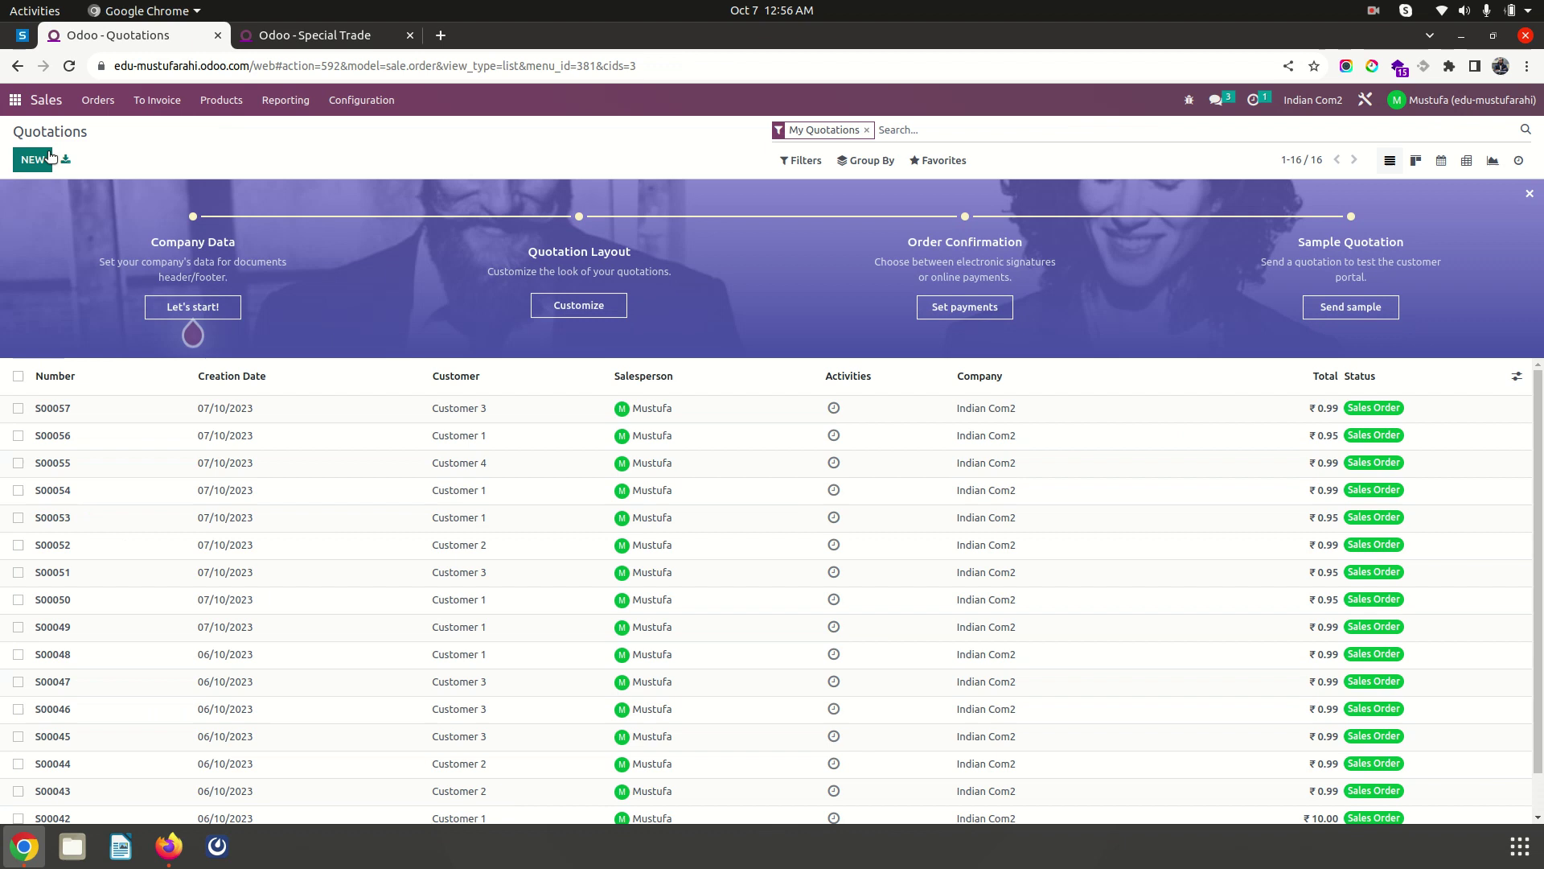
left_click(50, 157)
Quote one unit of Trade to Customer 1 and confirm it as order S00058
left_click(253, 299)
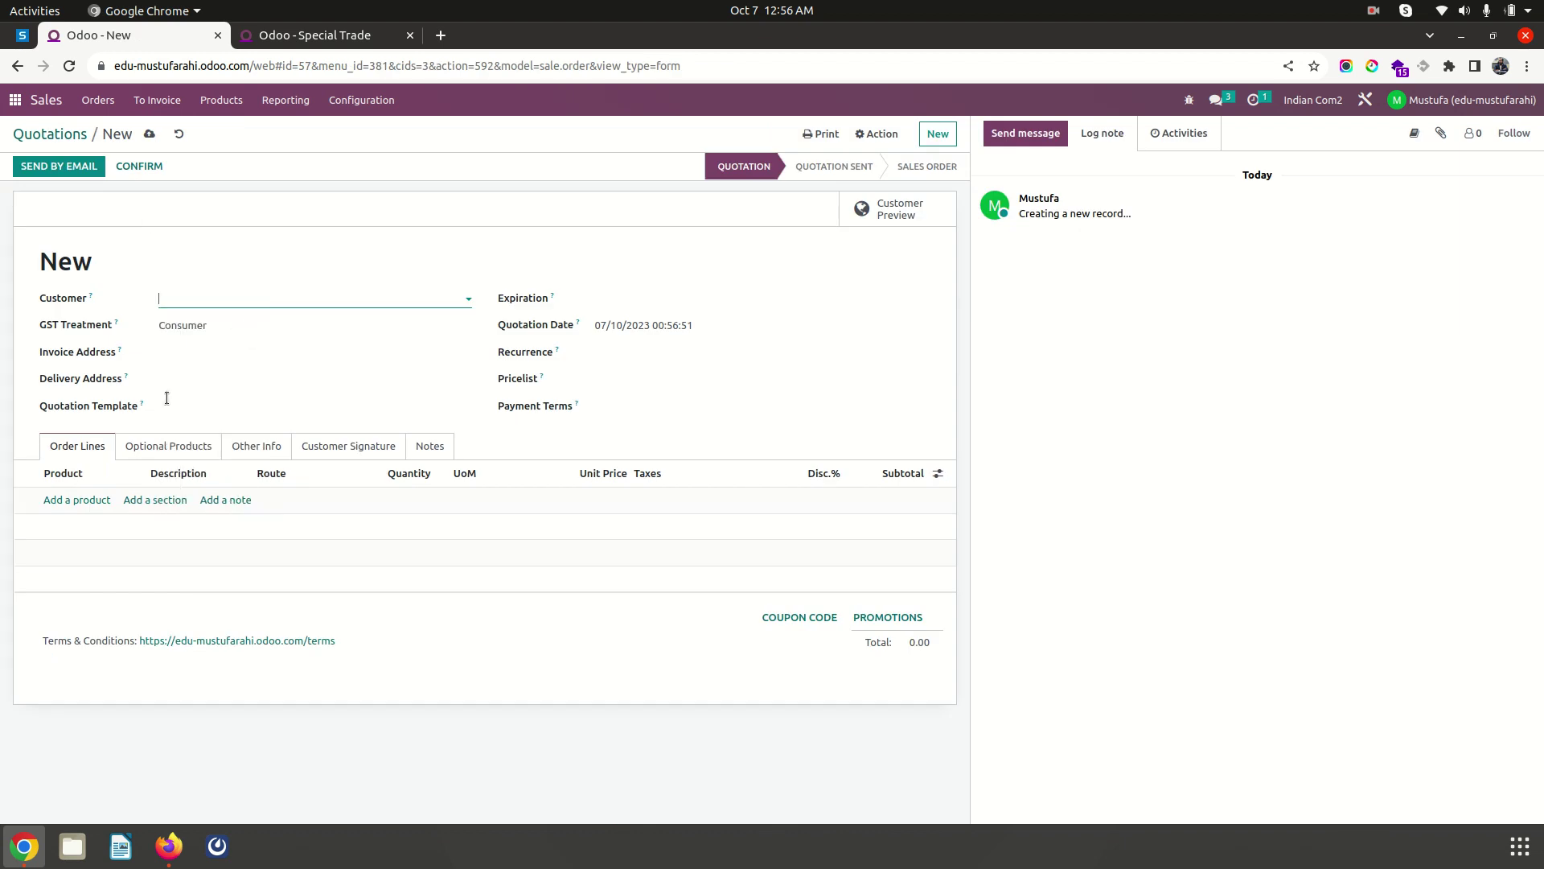
left_click(93, 546)
type("trade")
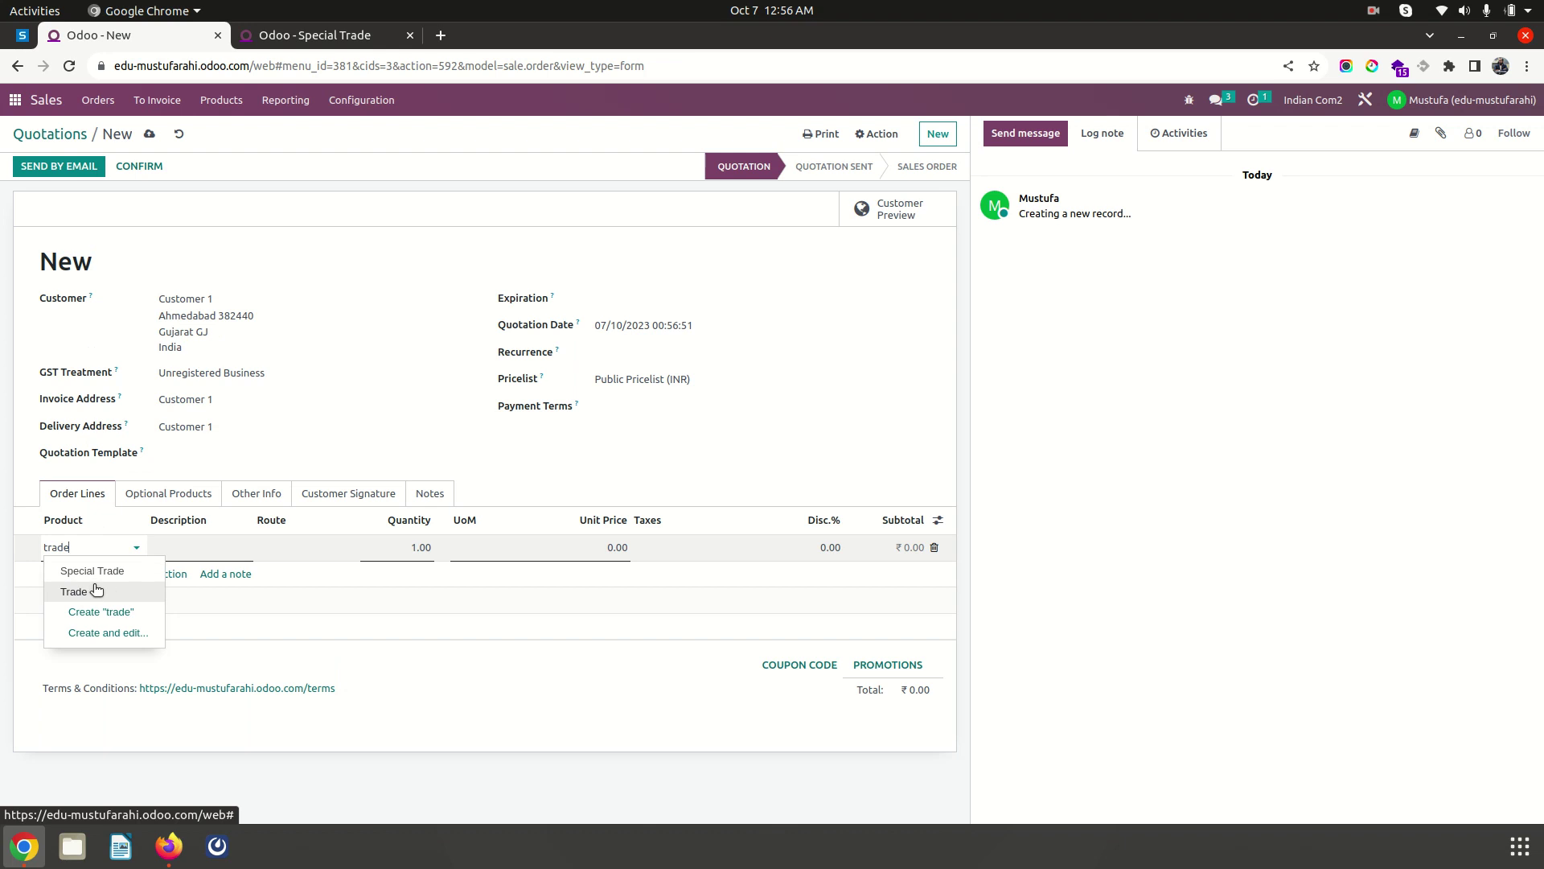
left_click(96, 589)
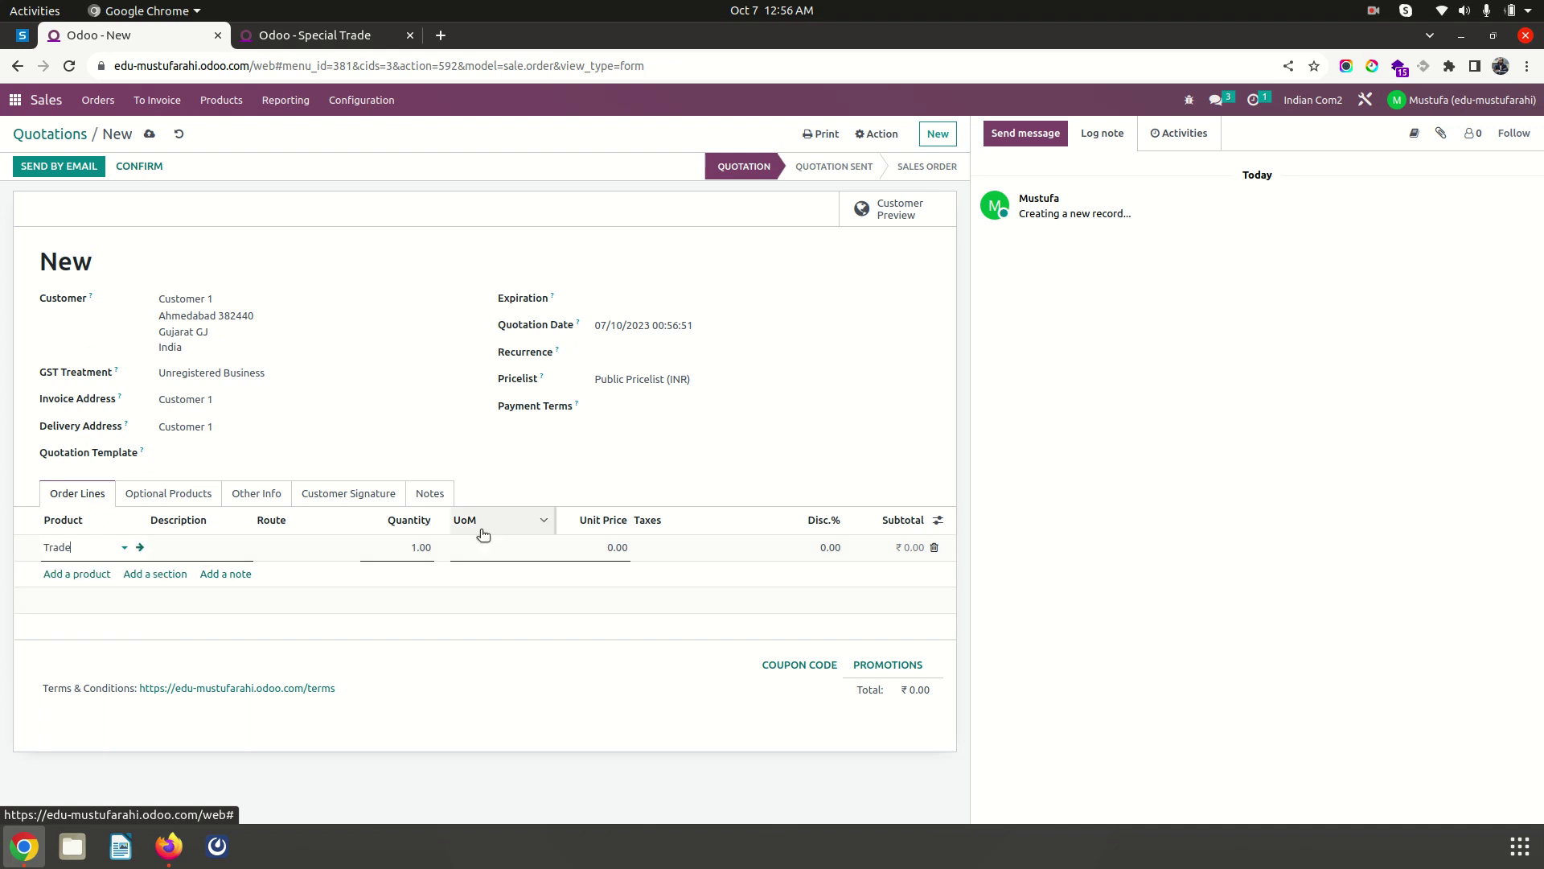
left_click(152, 172)
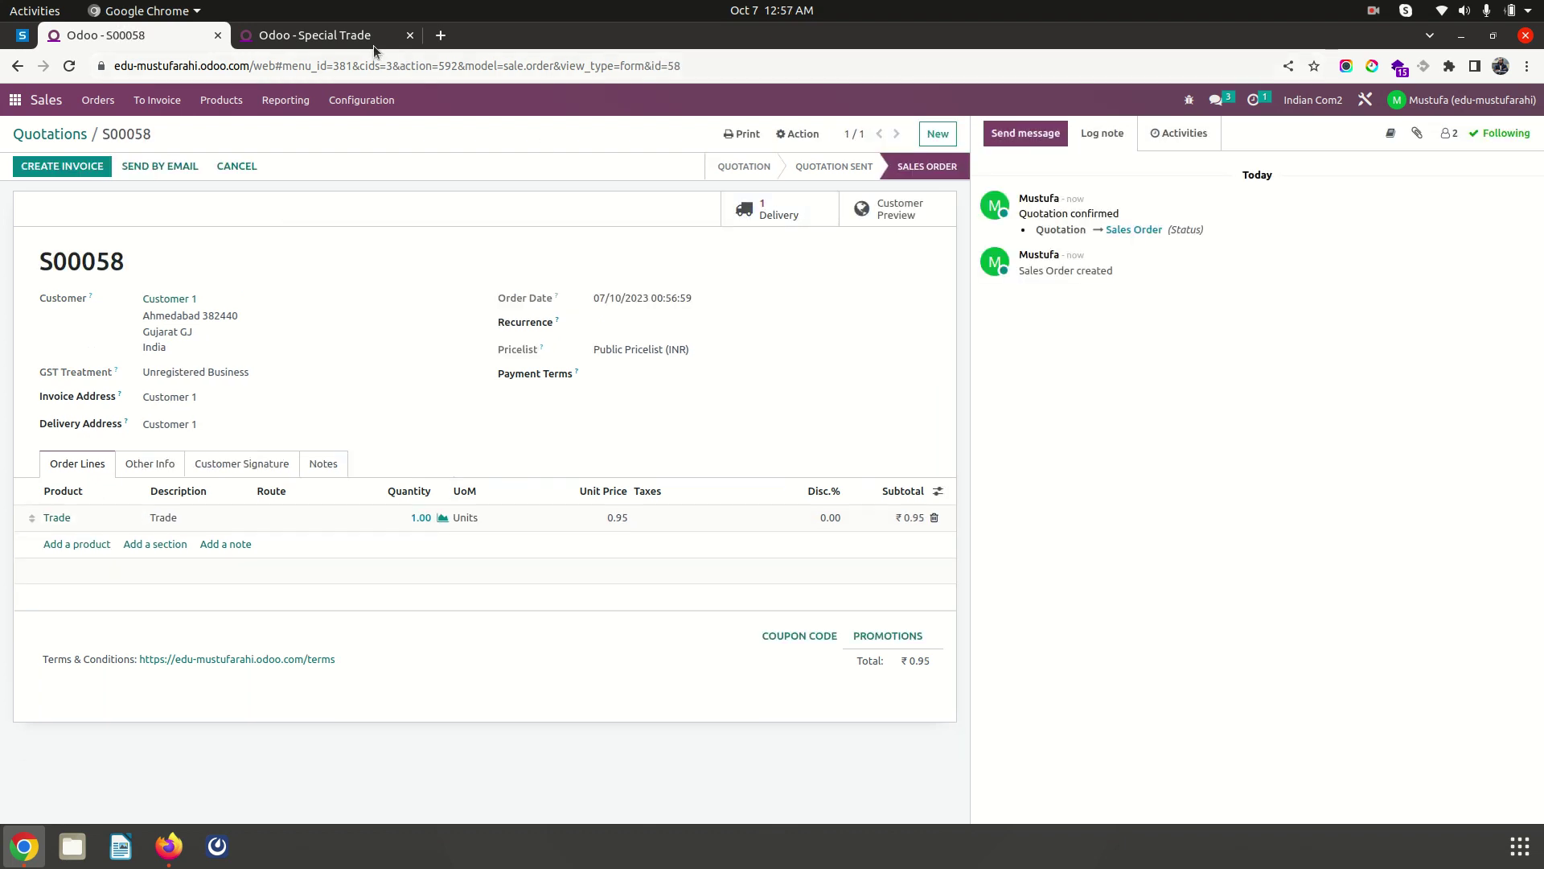
Locate the delivery generated by S00058 through the Inventory Overview's Delivery Orders
left_click(313, 35)
left_click(159, 101)
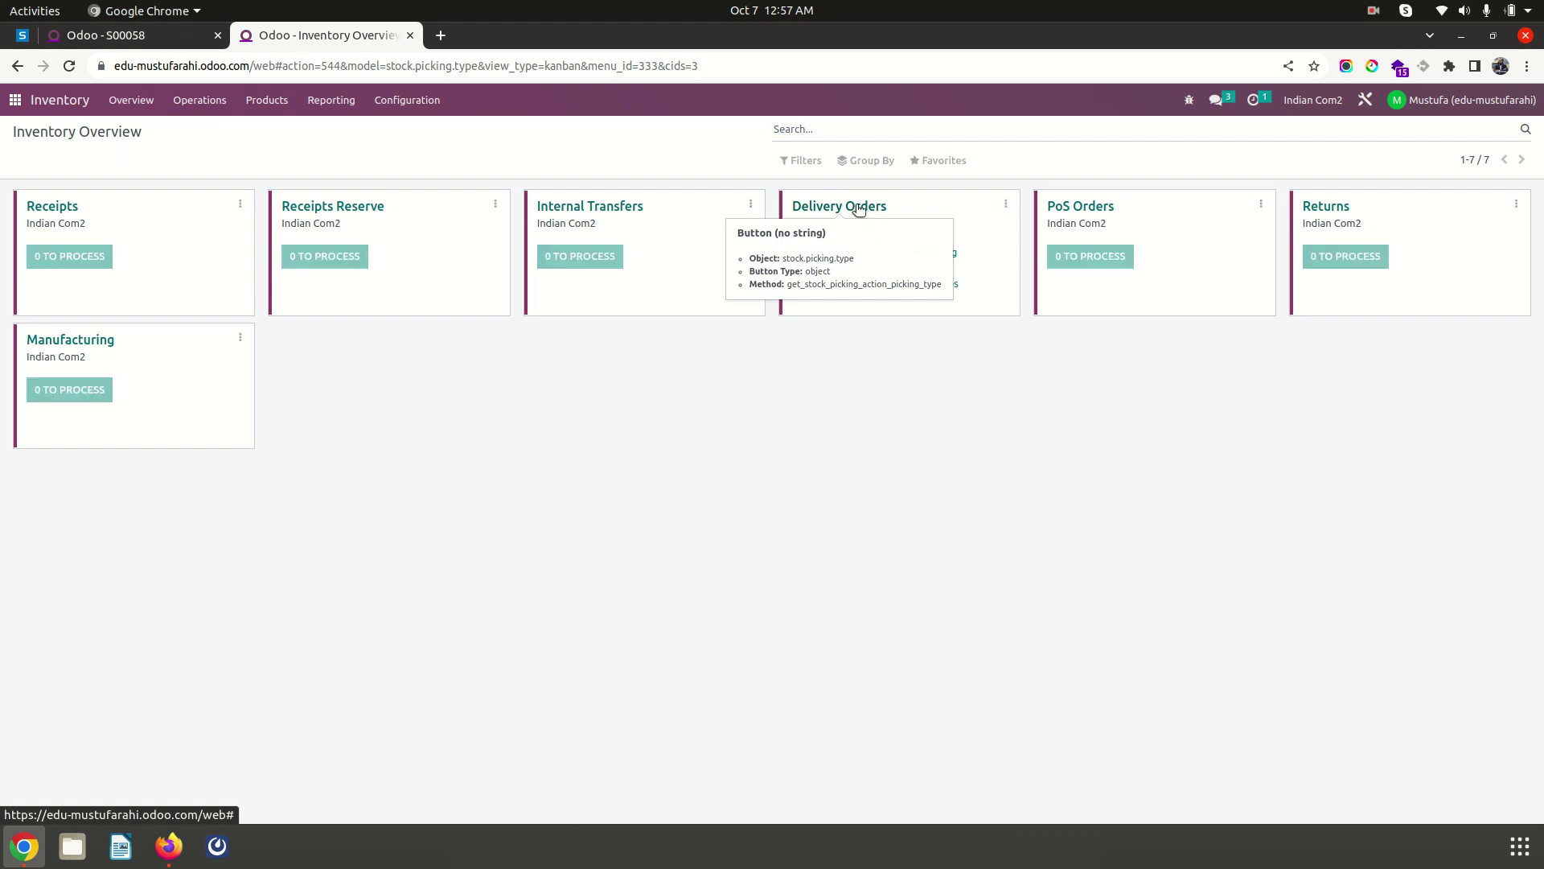
left_click(861, 212)
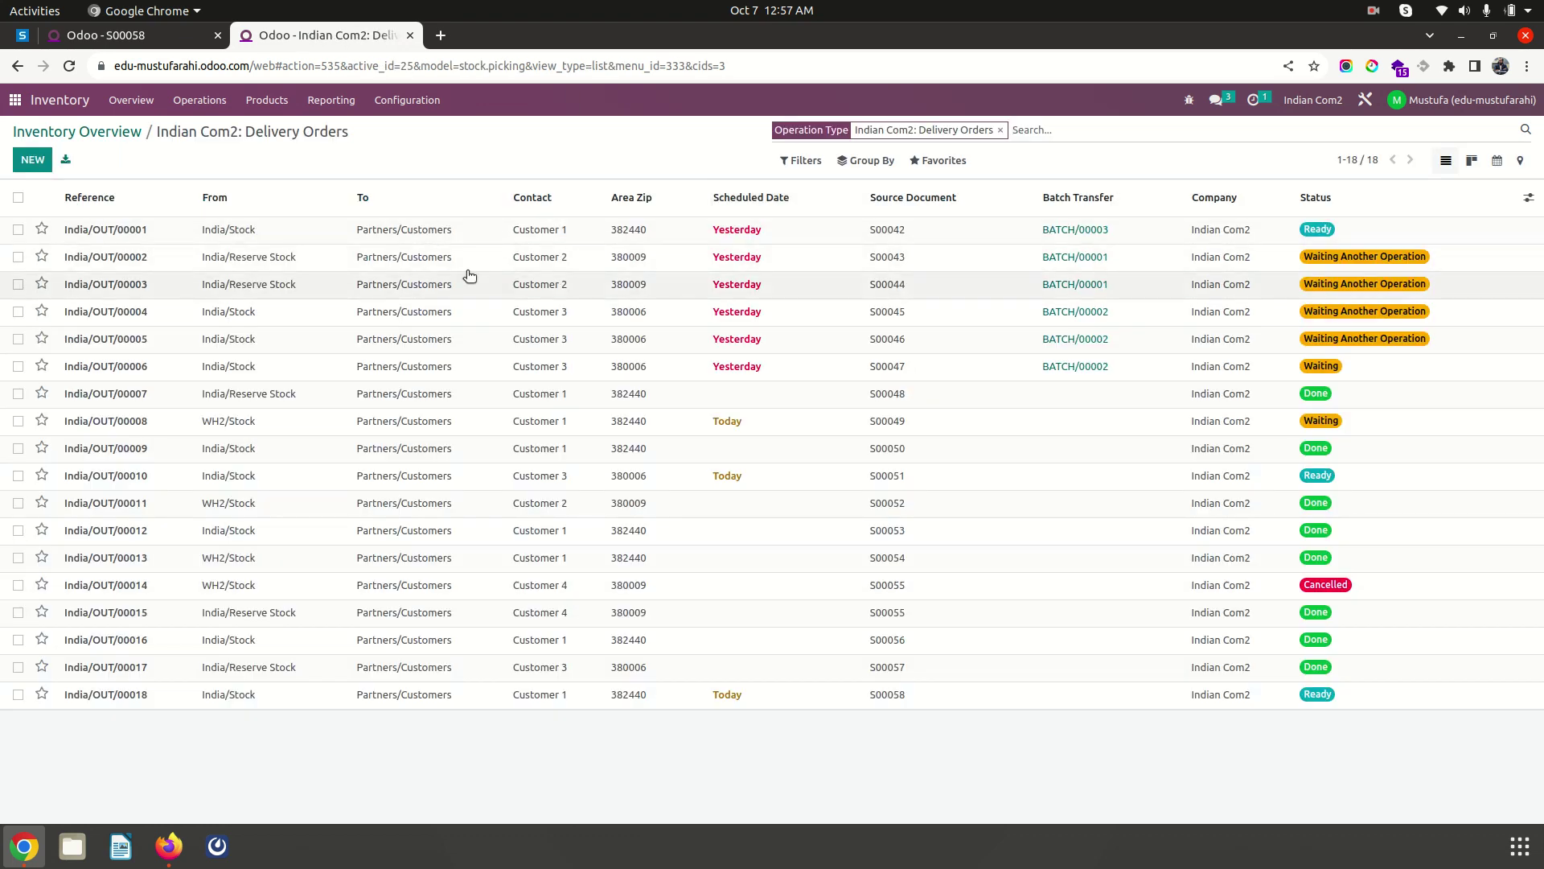
left_click(164, 35)
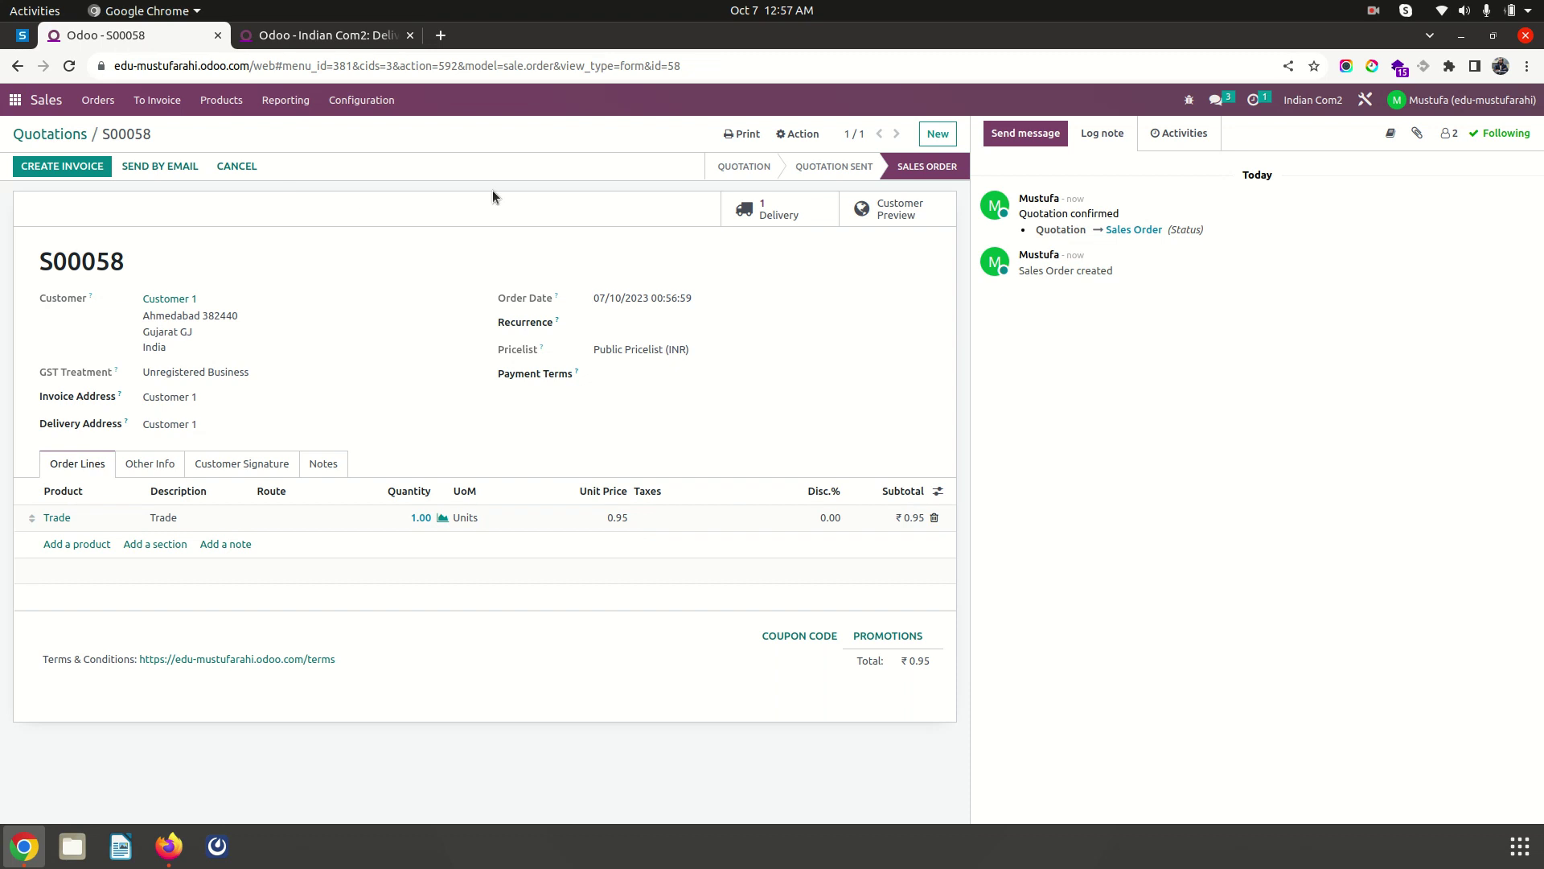
left_click(777, 209)
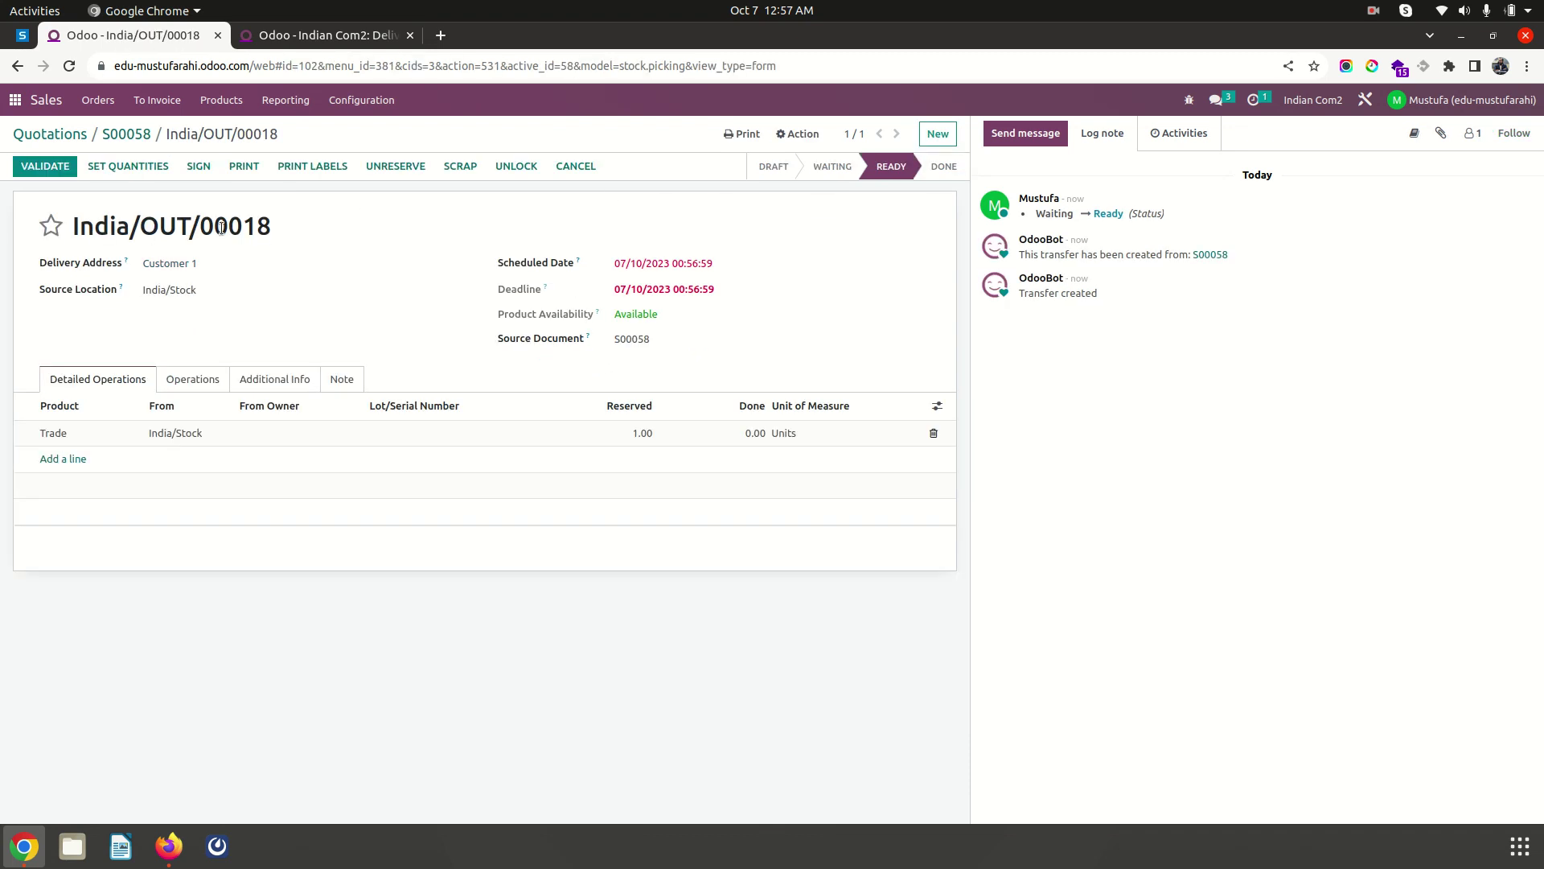
Validate delivery India/OUT/00018, shipping one Trade from India/Stock
left_click(330, 38)
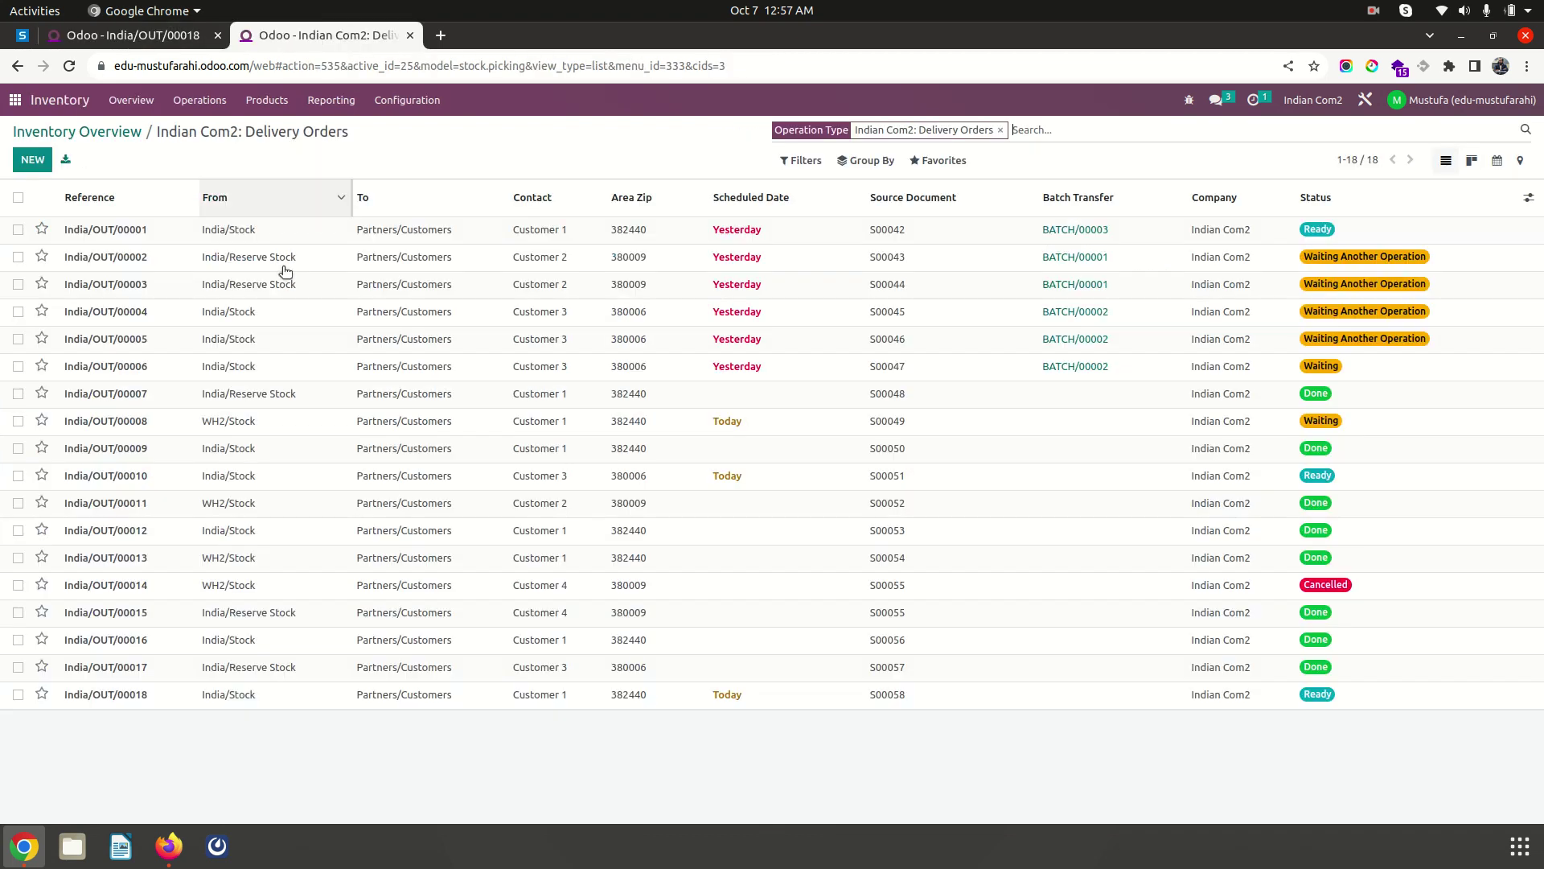
left_click(246, 697)
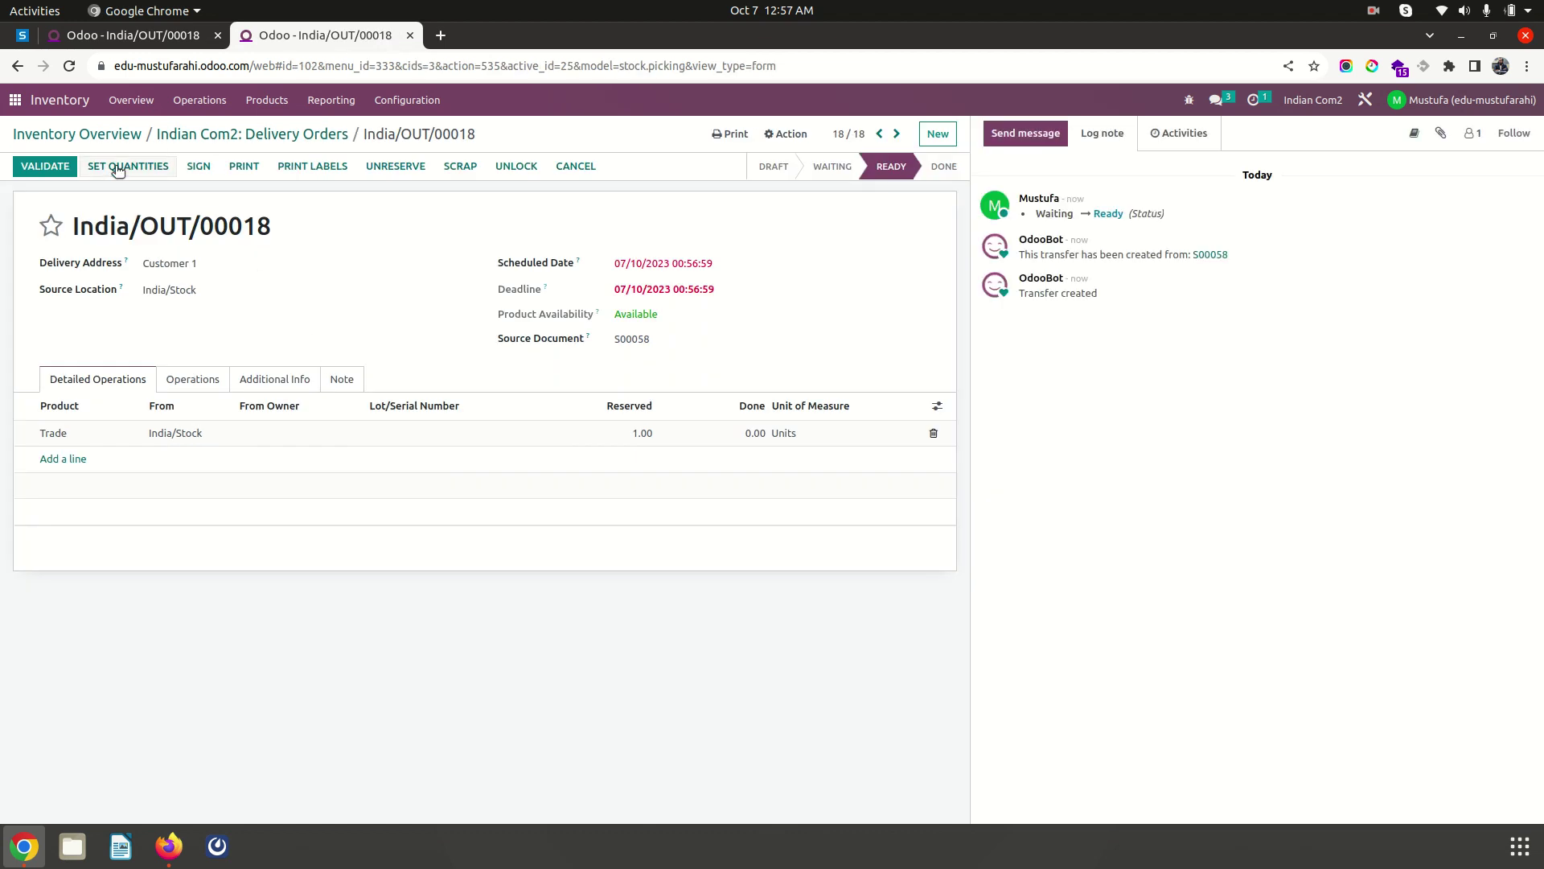
left_click(40, 167)
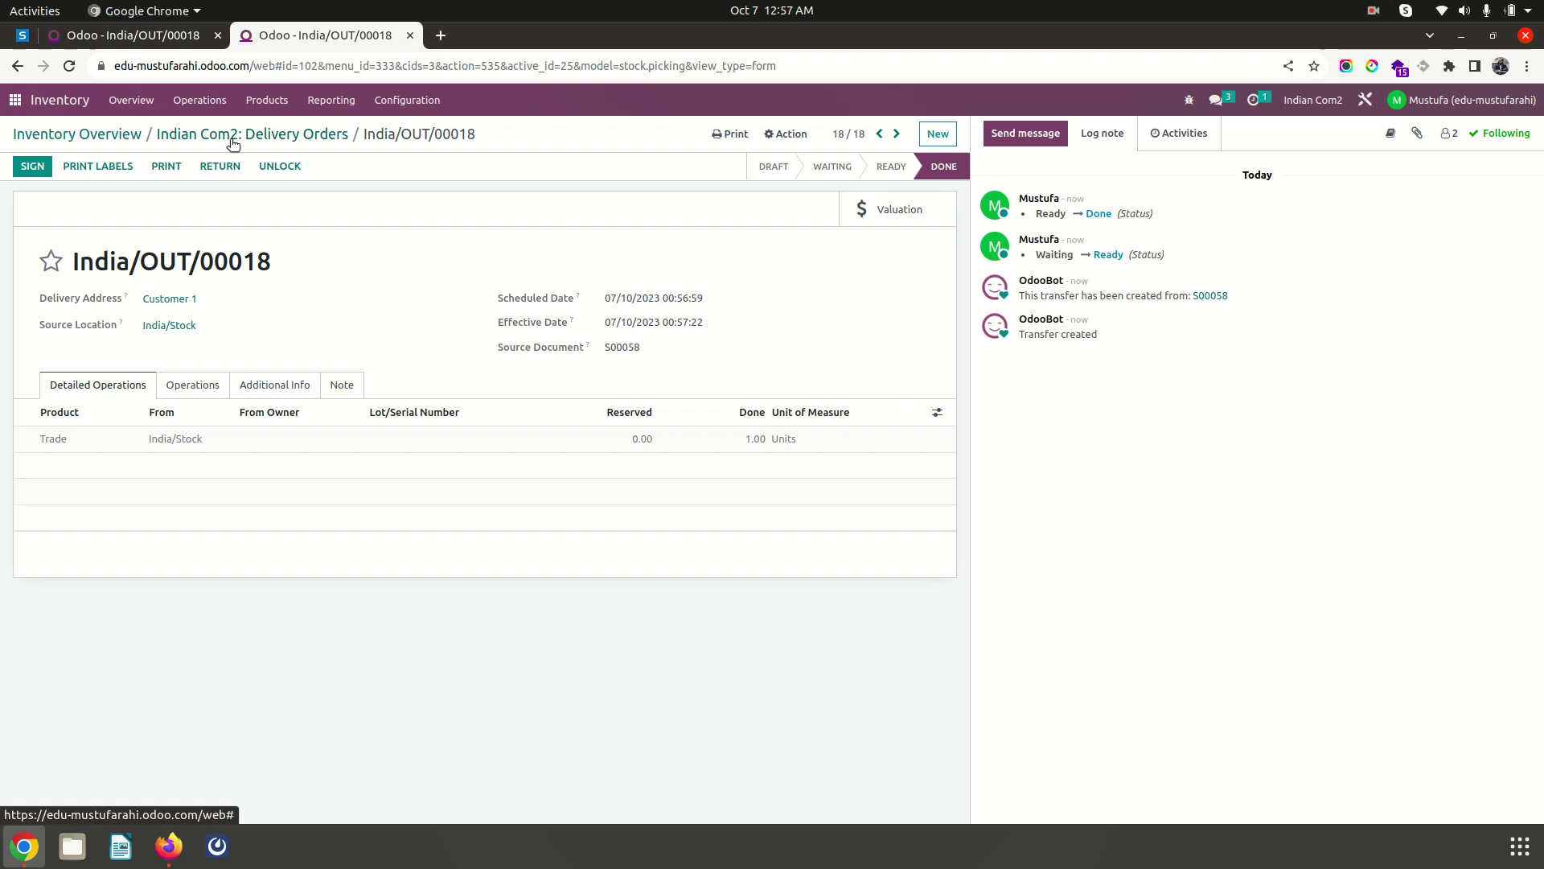
Quote one Special Trade to Customer 2 at unit price 200 and confirm it
left_click(133, 34)
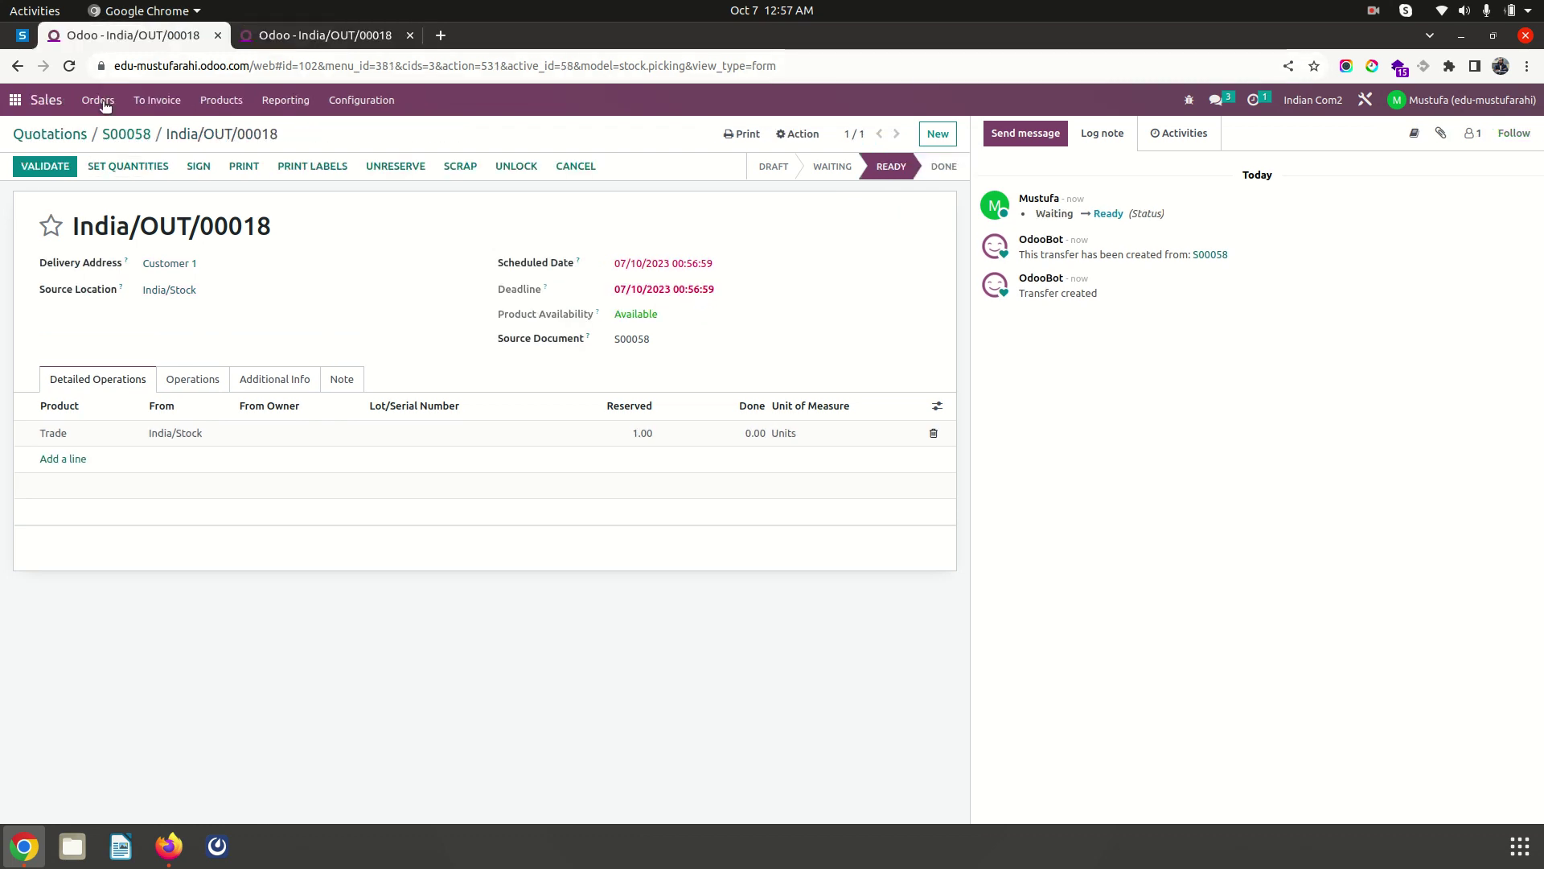
left_click(112, 134)
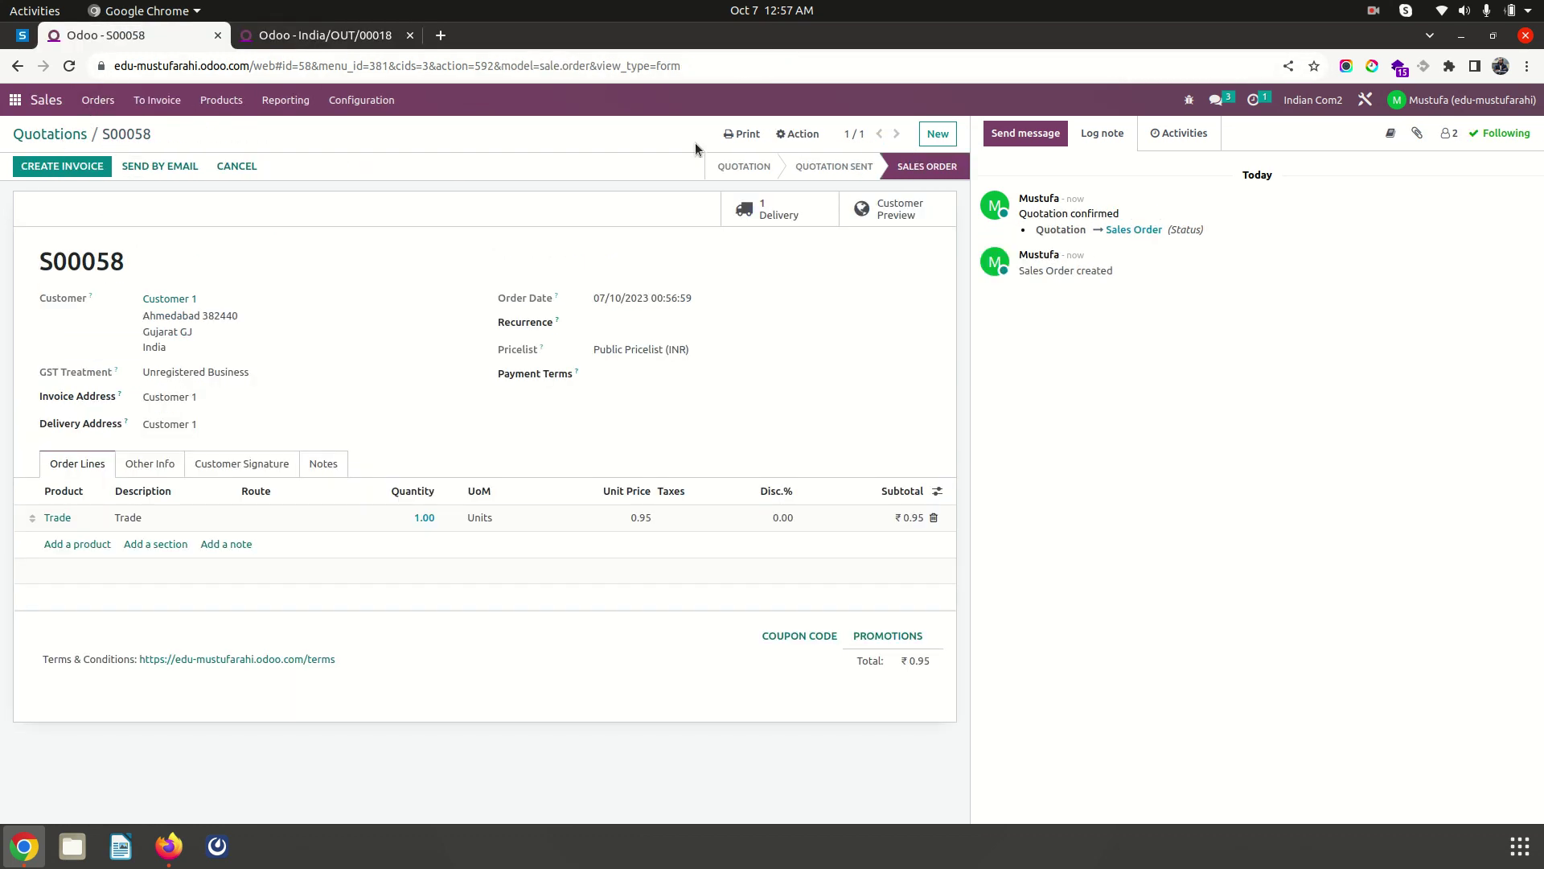
left_click(922, 139)
left_click(270, 299)
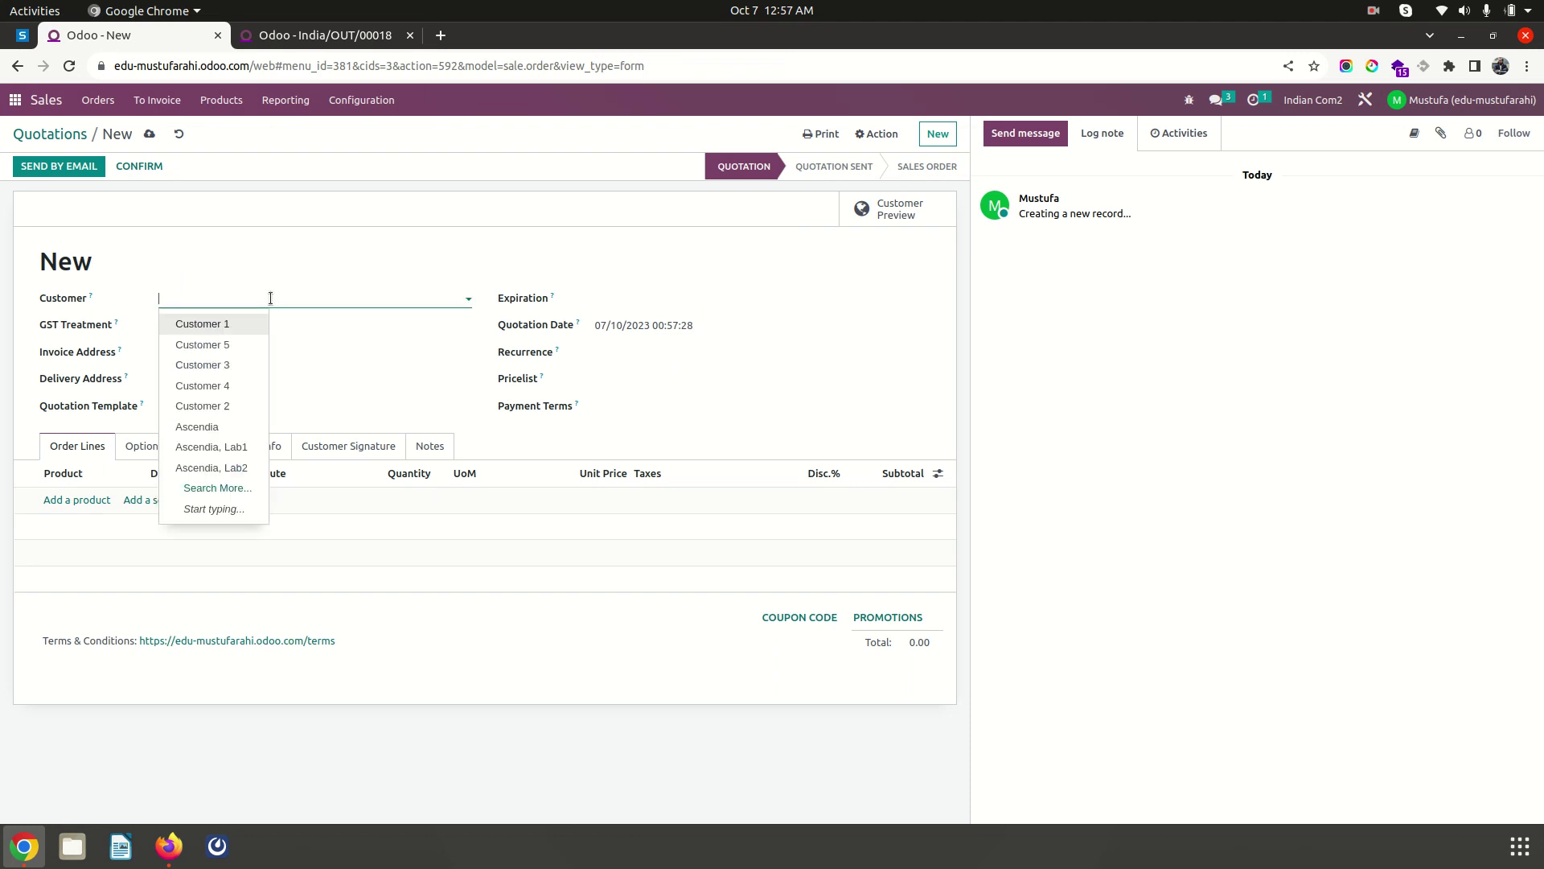
left_click(202, 405)
left_click(85, 545)
type("spe")
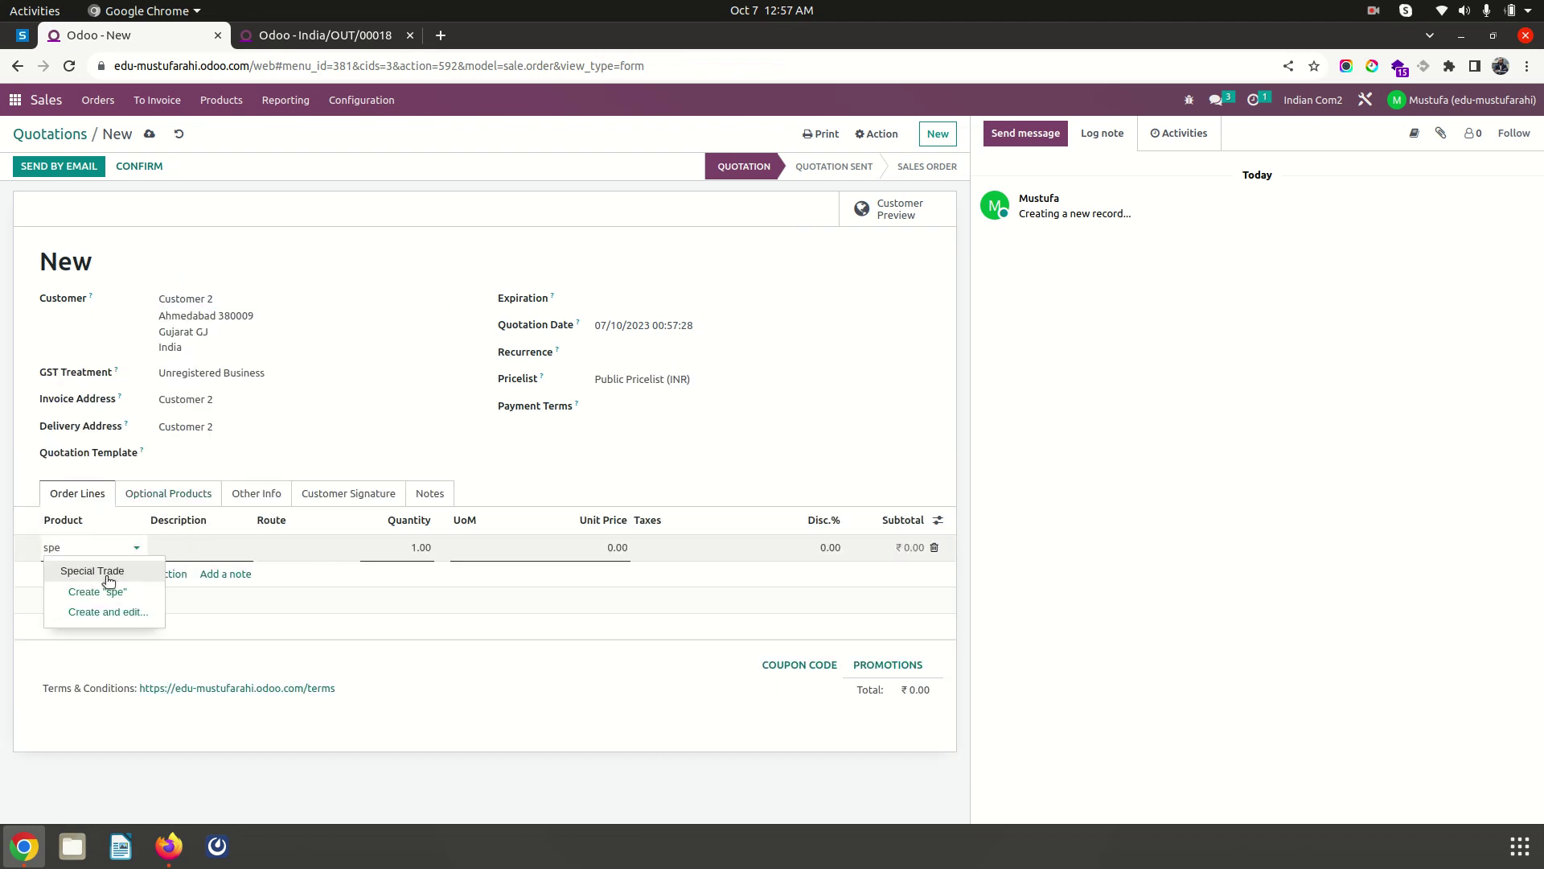
left_click(103, 572)
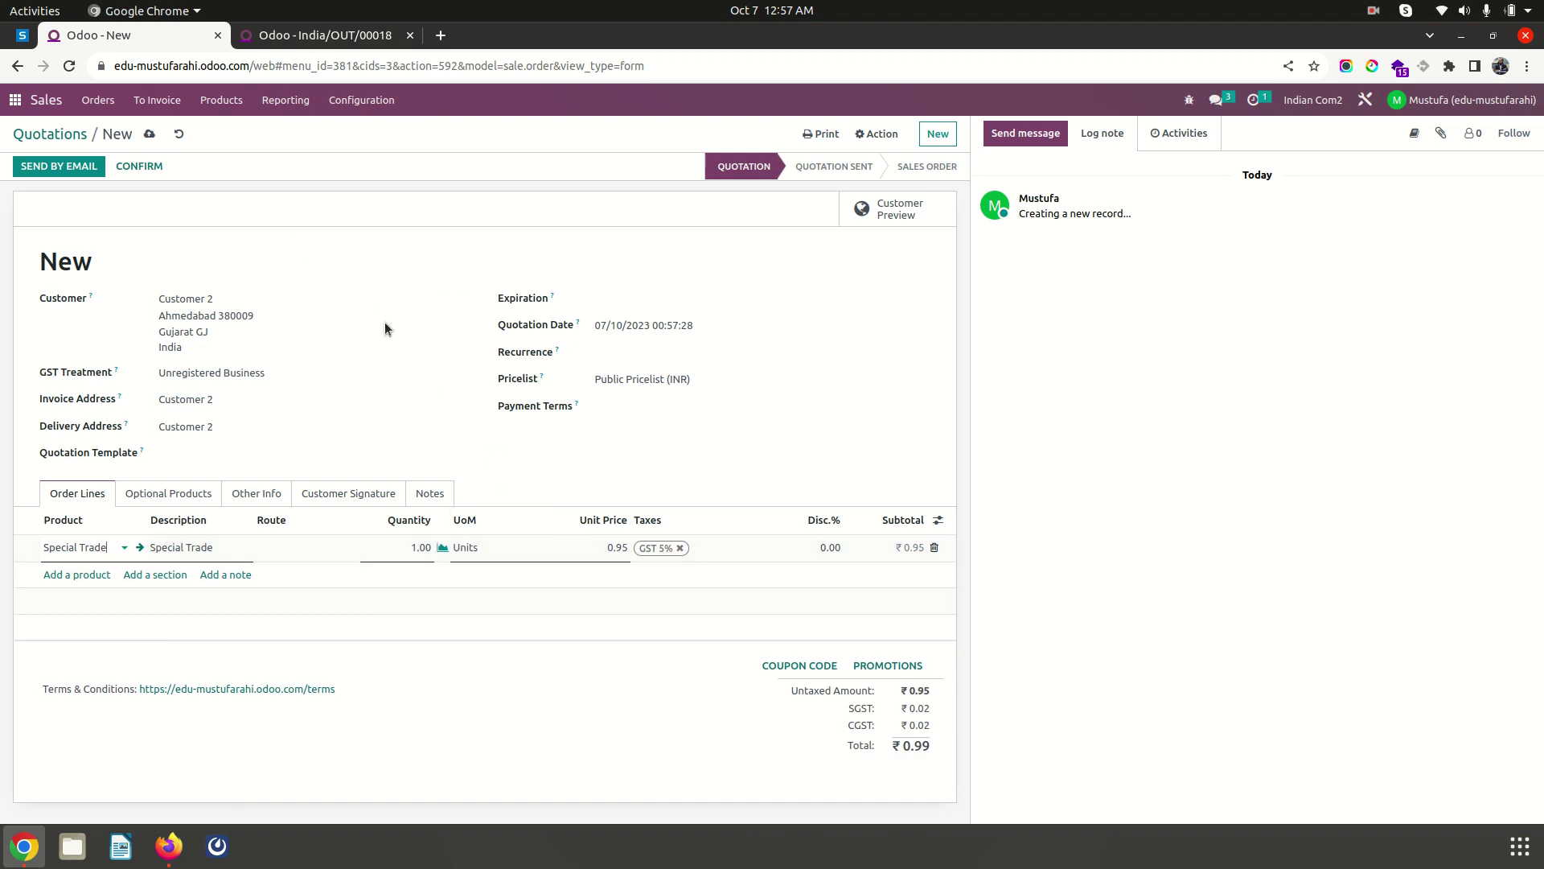
left_click(607, 546)
type("200")
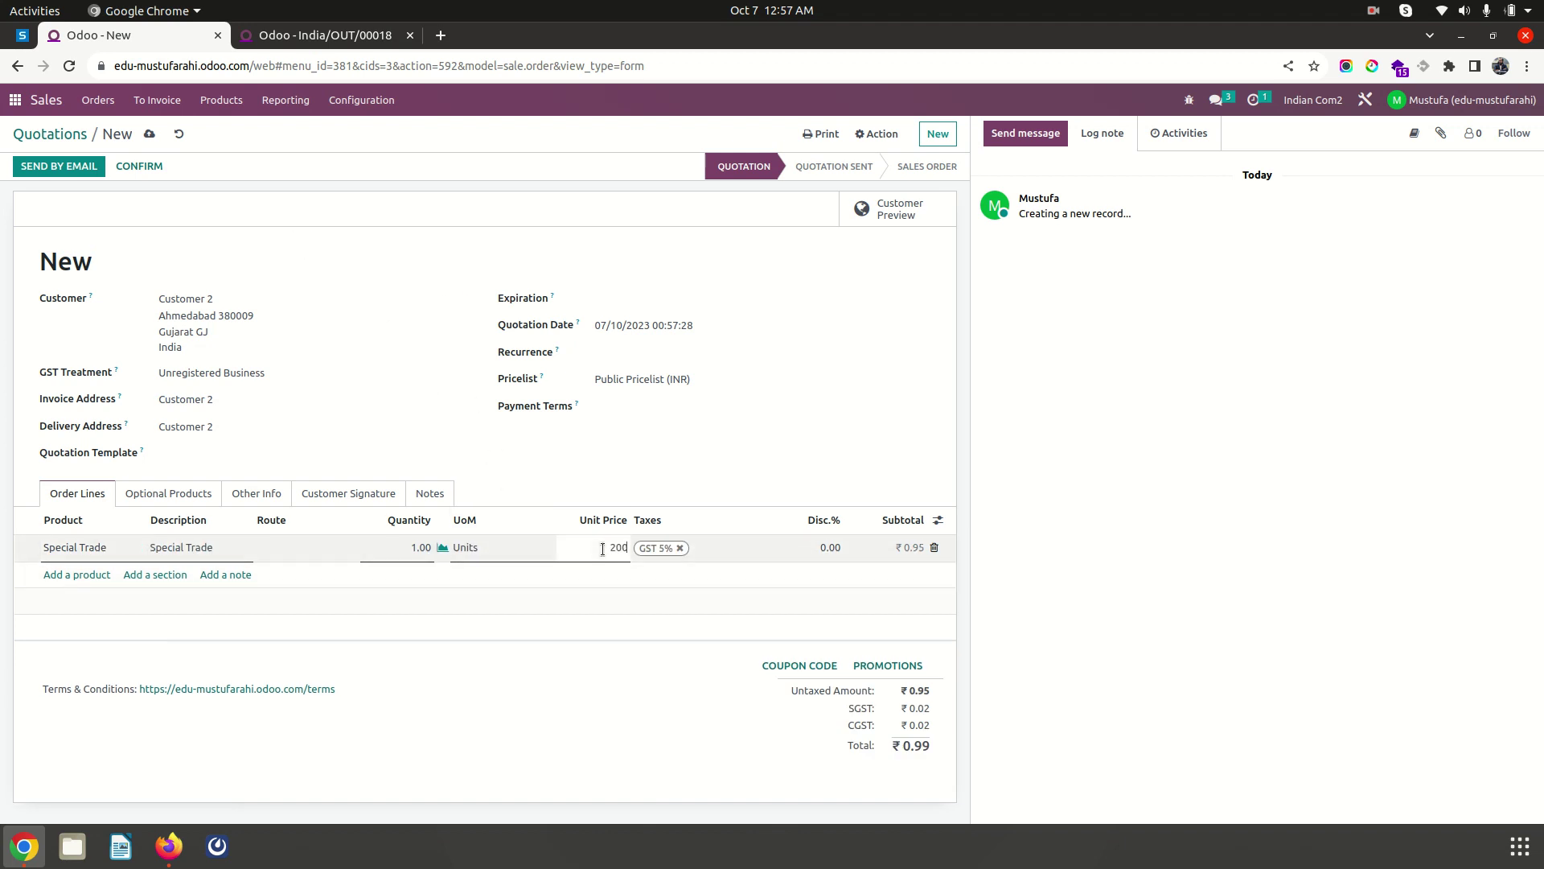
left_click(135, 165)
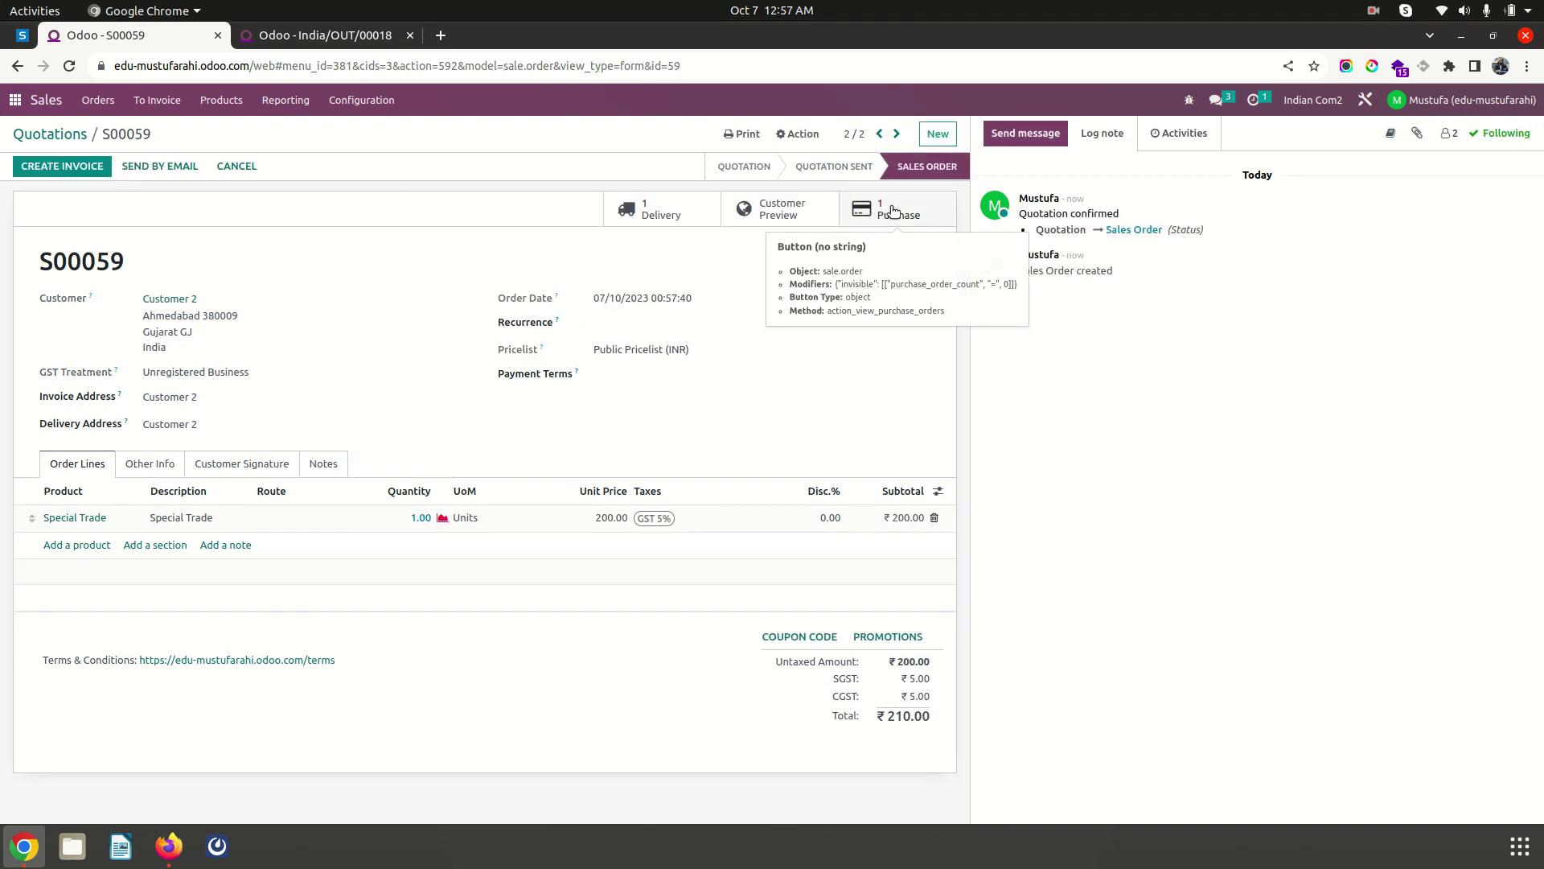
Check S00059's delivery, then confirm its generated purchase order P00038
left_click(661, 211)
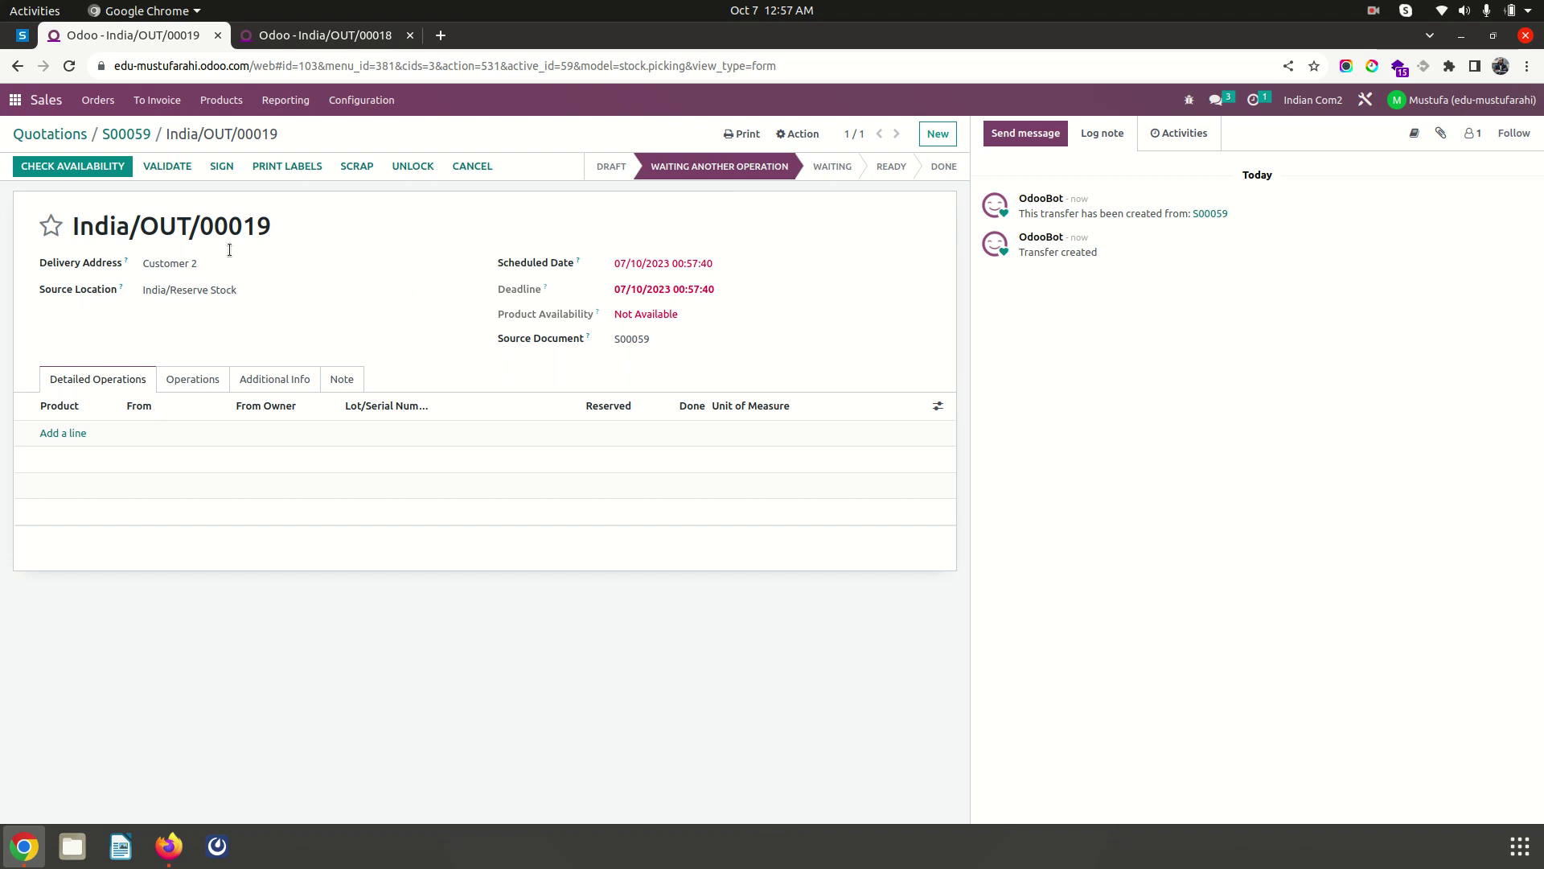
left_click(142, 135)
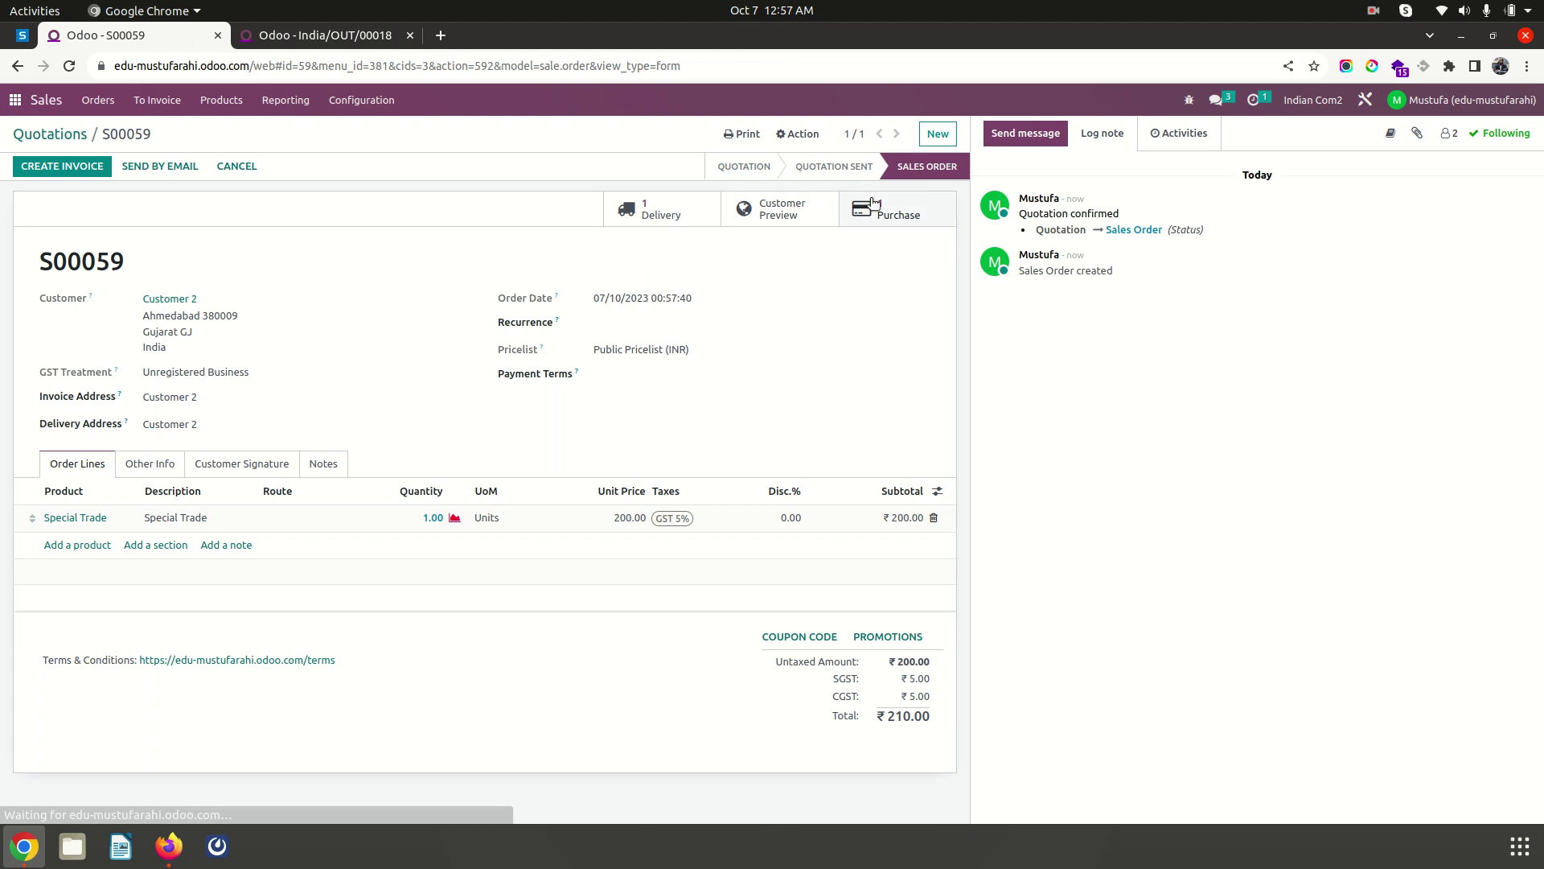
left_click(879, 214)
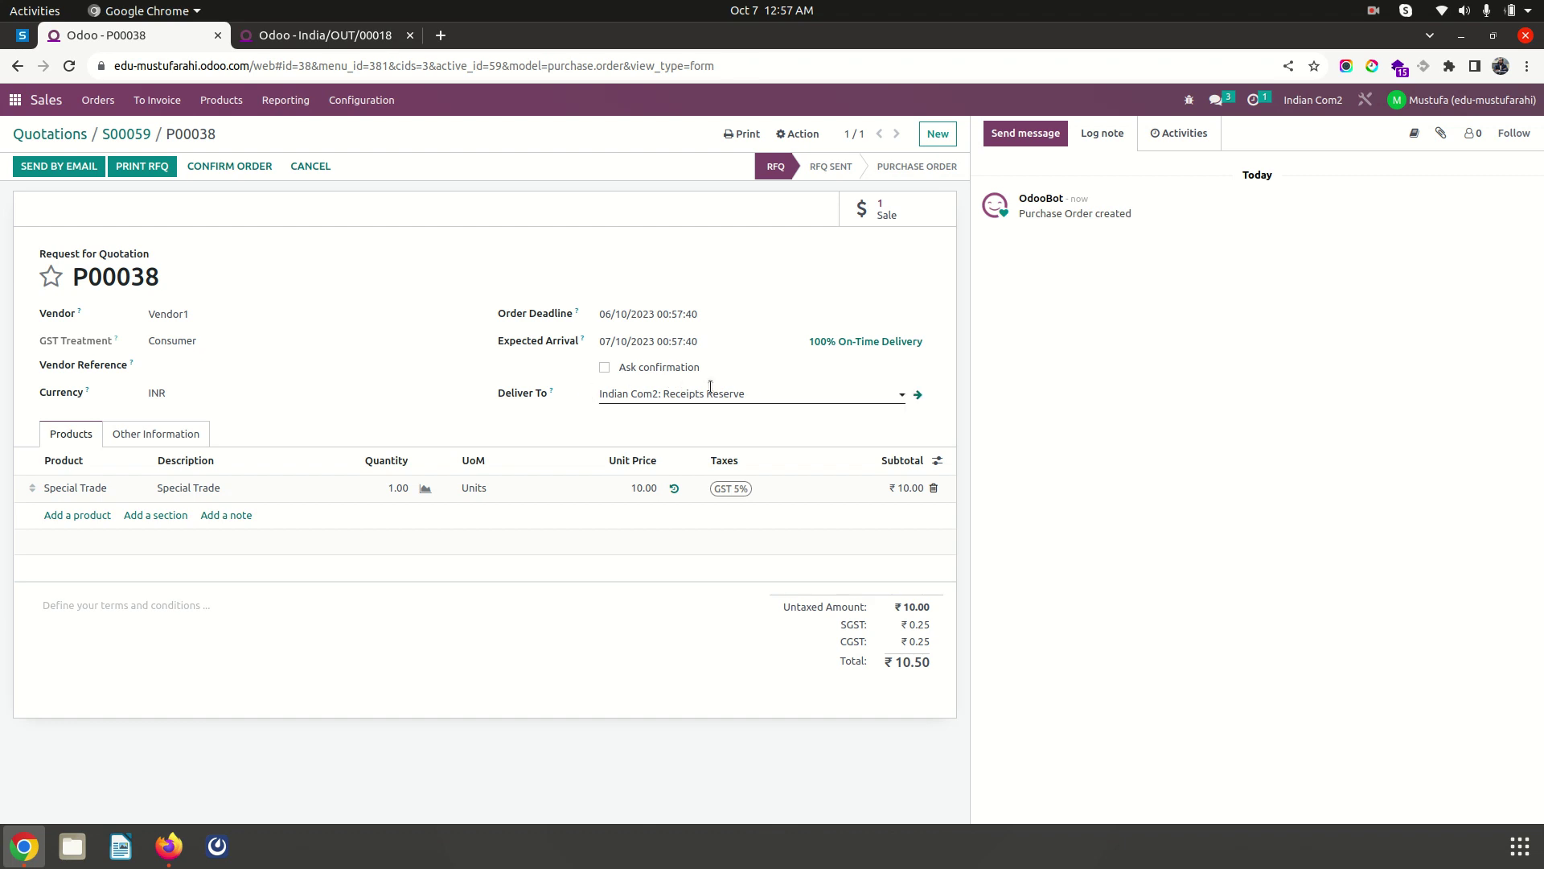
left_click(239, 172)
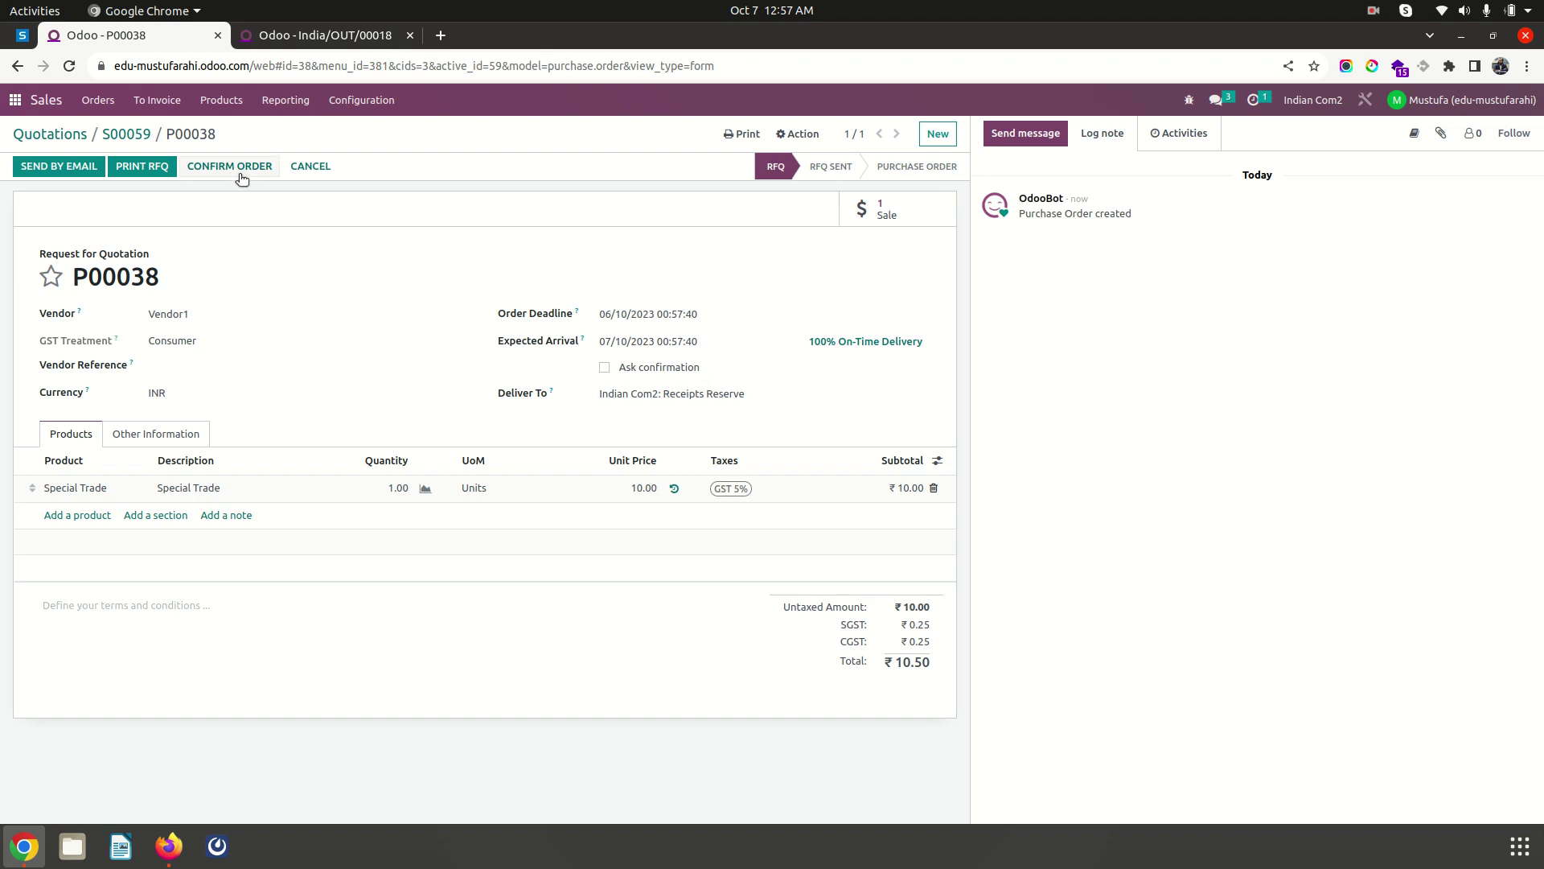
Review S00059's linked transfers and delivery India/OUT/00018 alongside the inventory overview
left_click(140, 134)
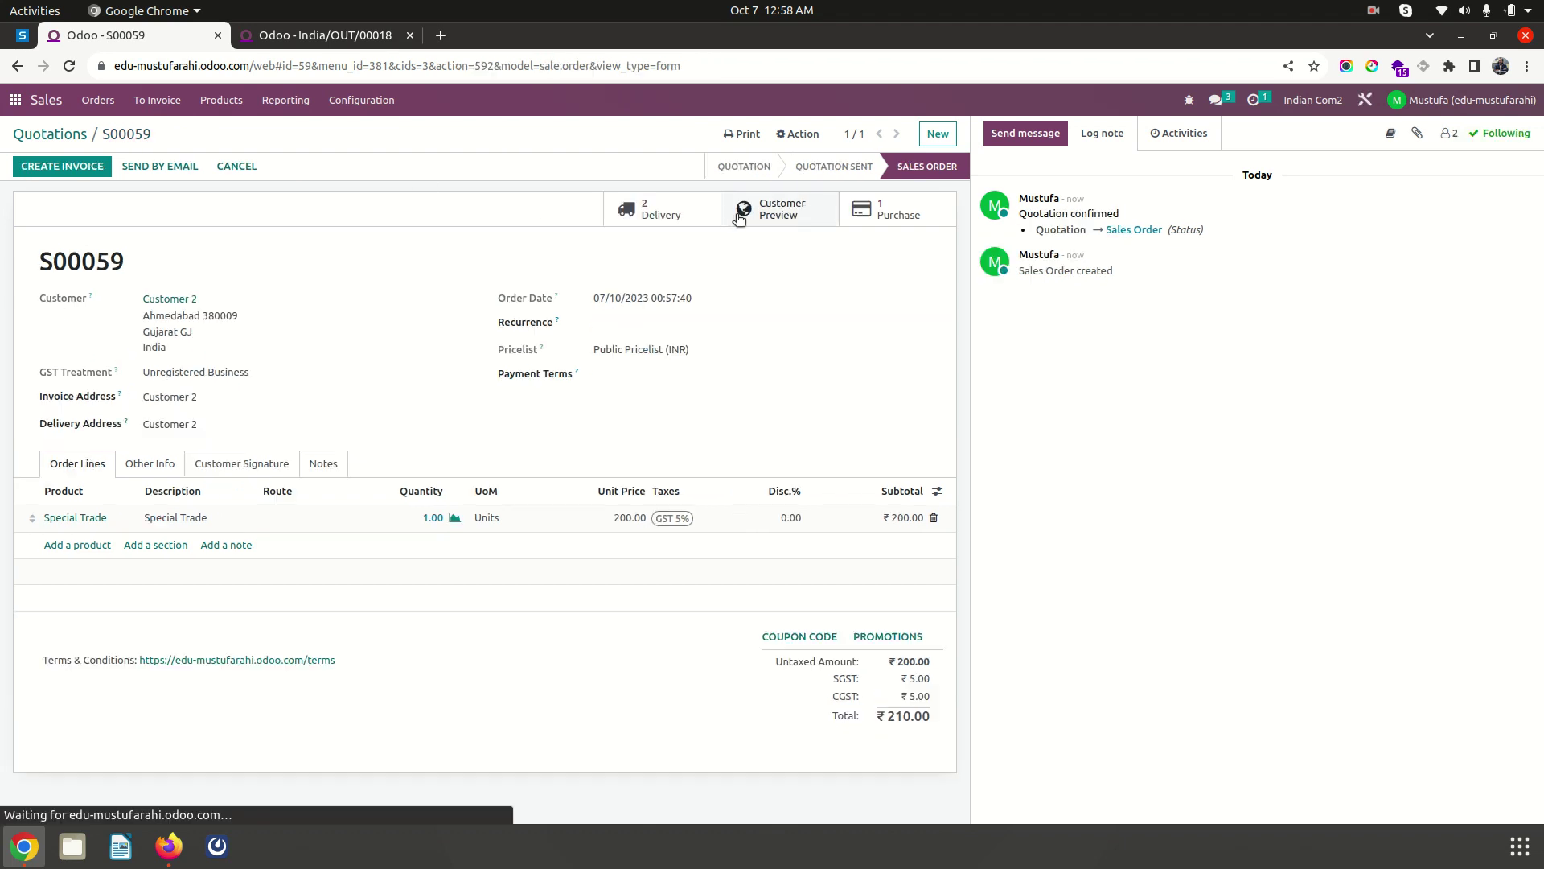
left_click(667, 214)
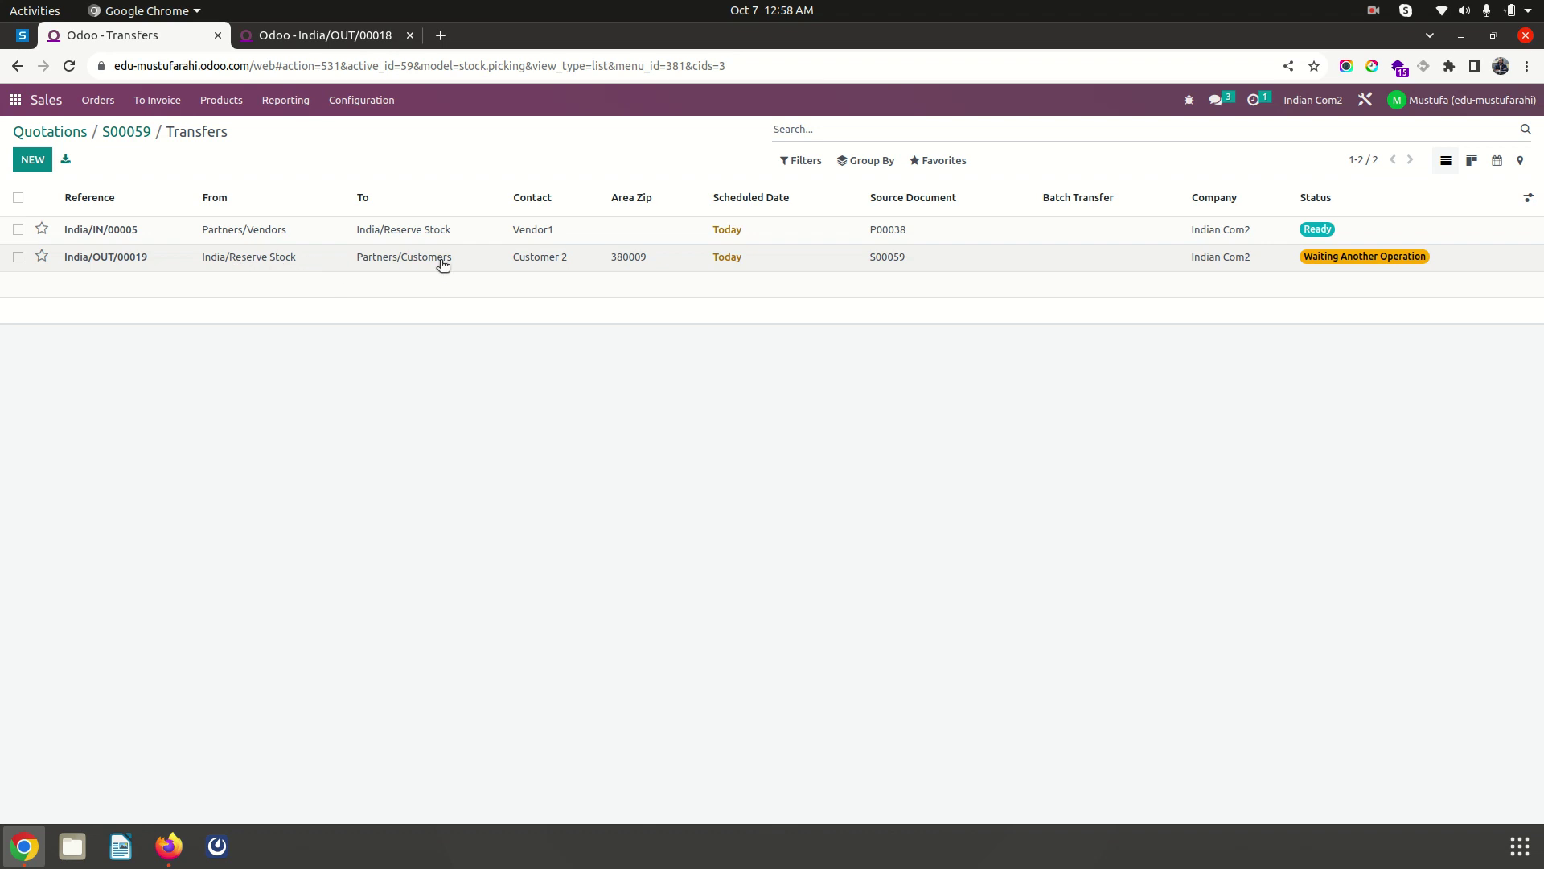
left_click(303, 38)
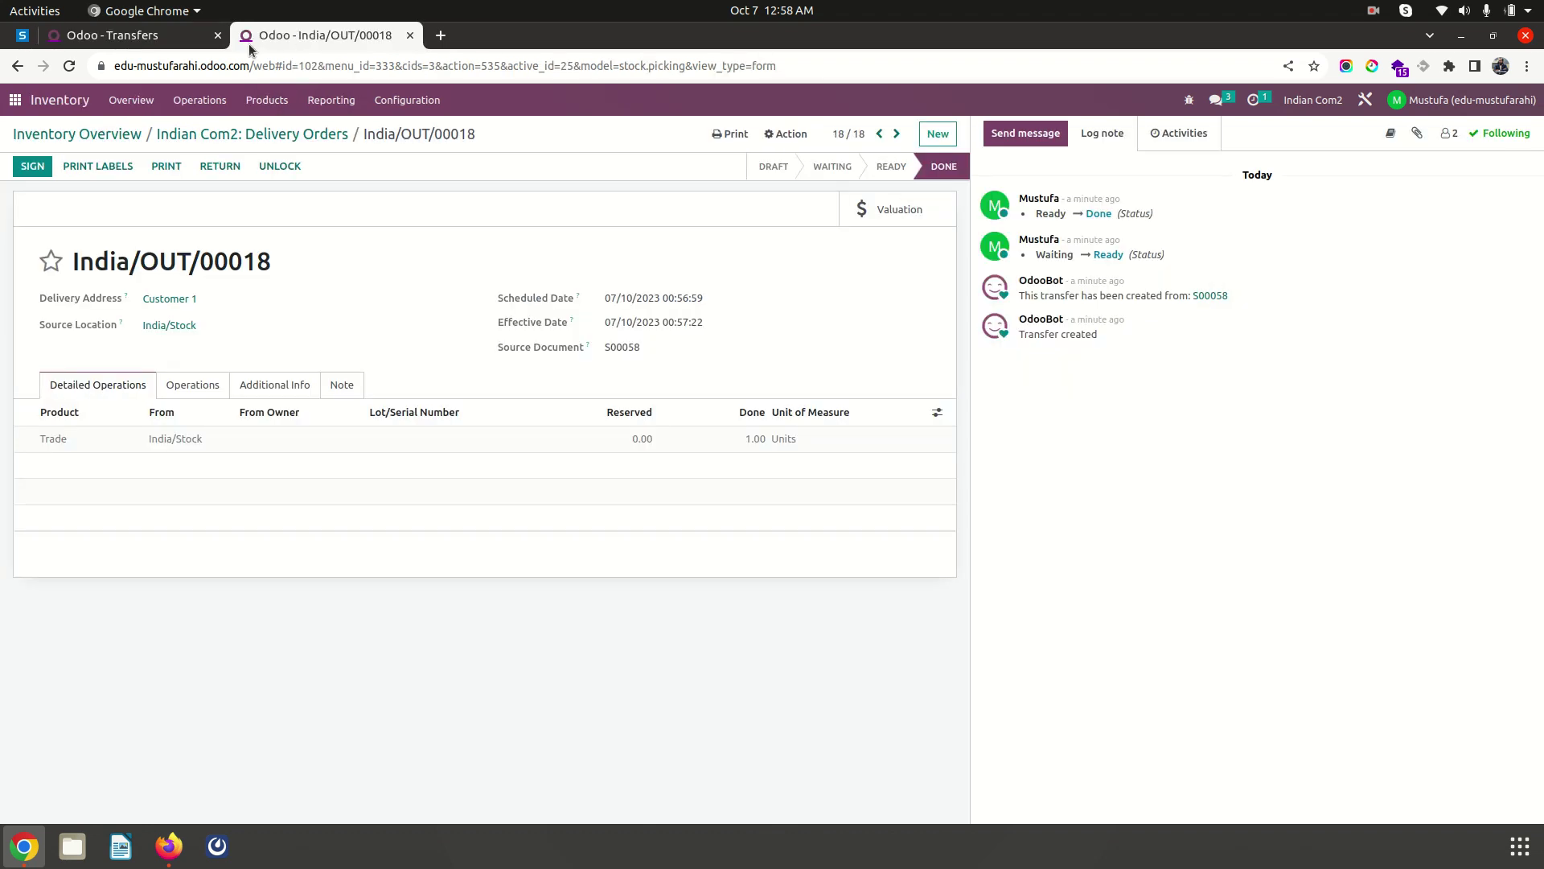
left_click(81, 133)
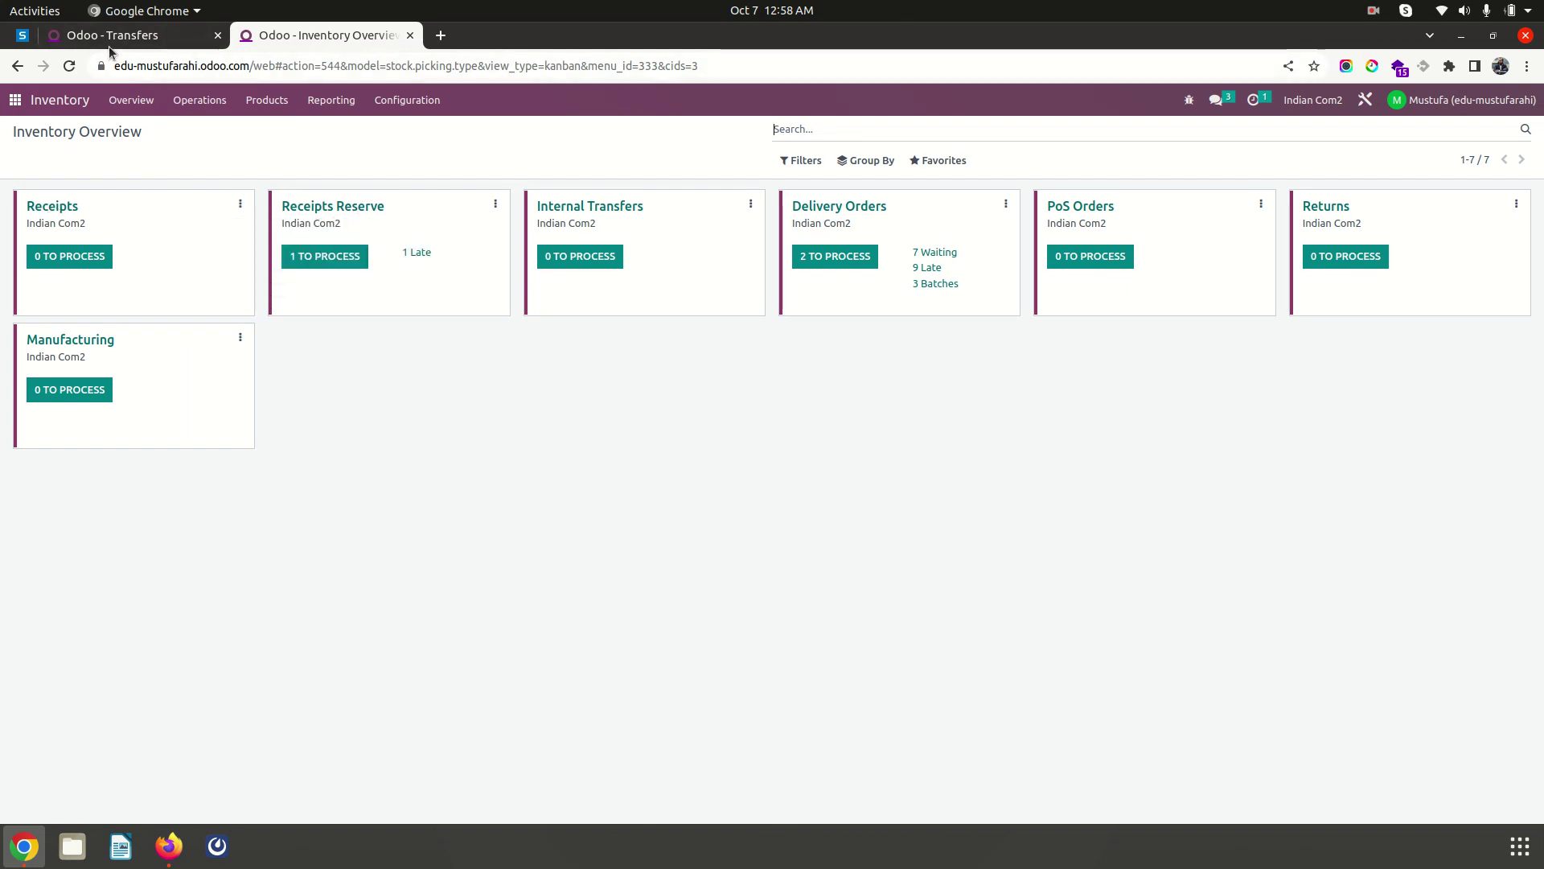
left_click(152, 37)
In Purchase, start a new request for quotation for Vendor1
left_click(16, 101)
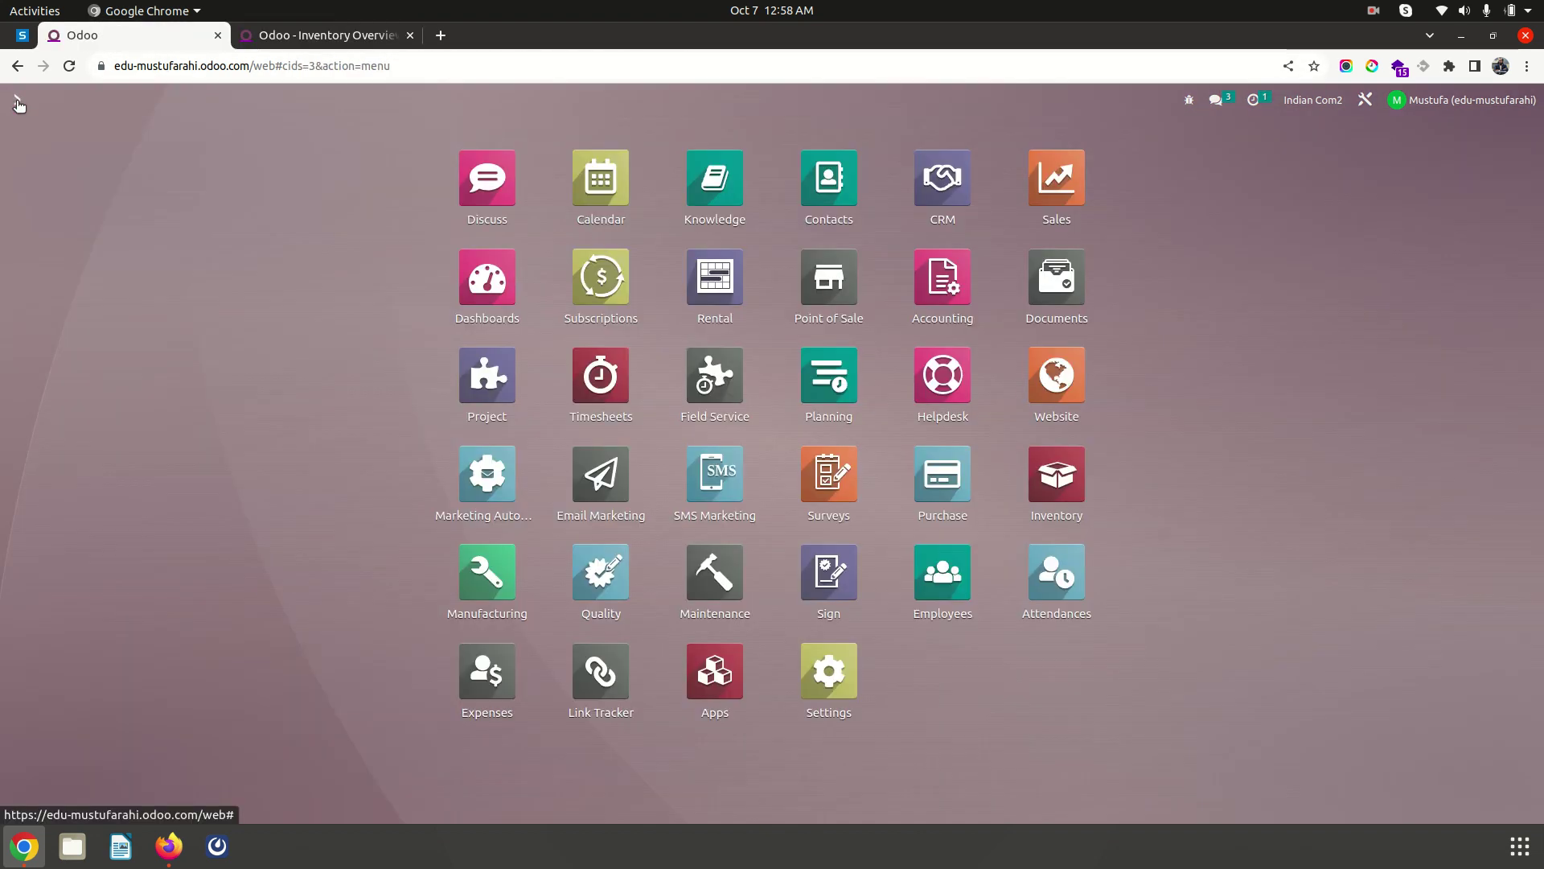
type("pur")
key("Return")
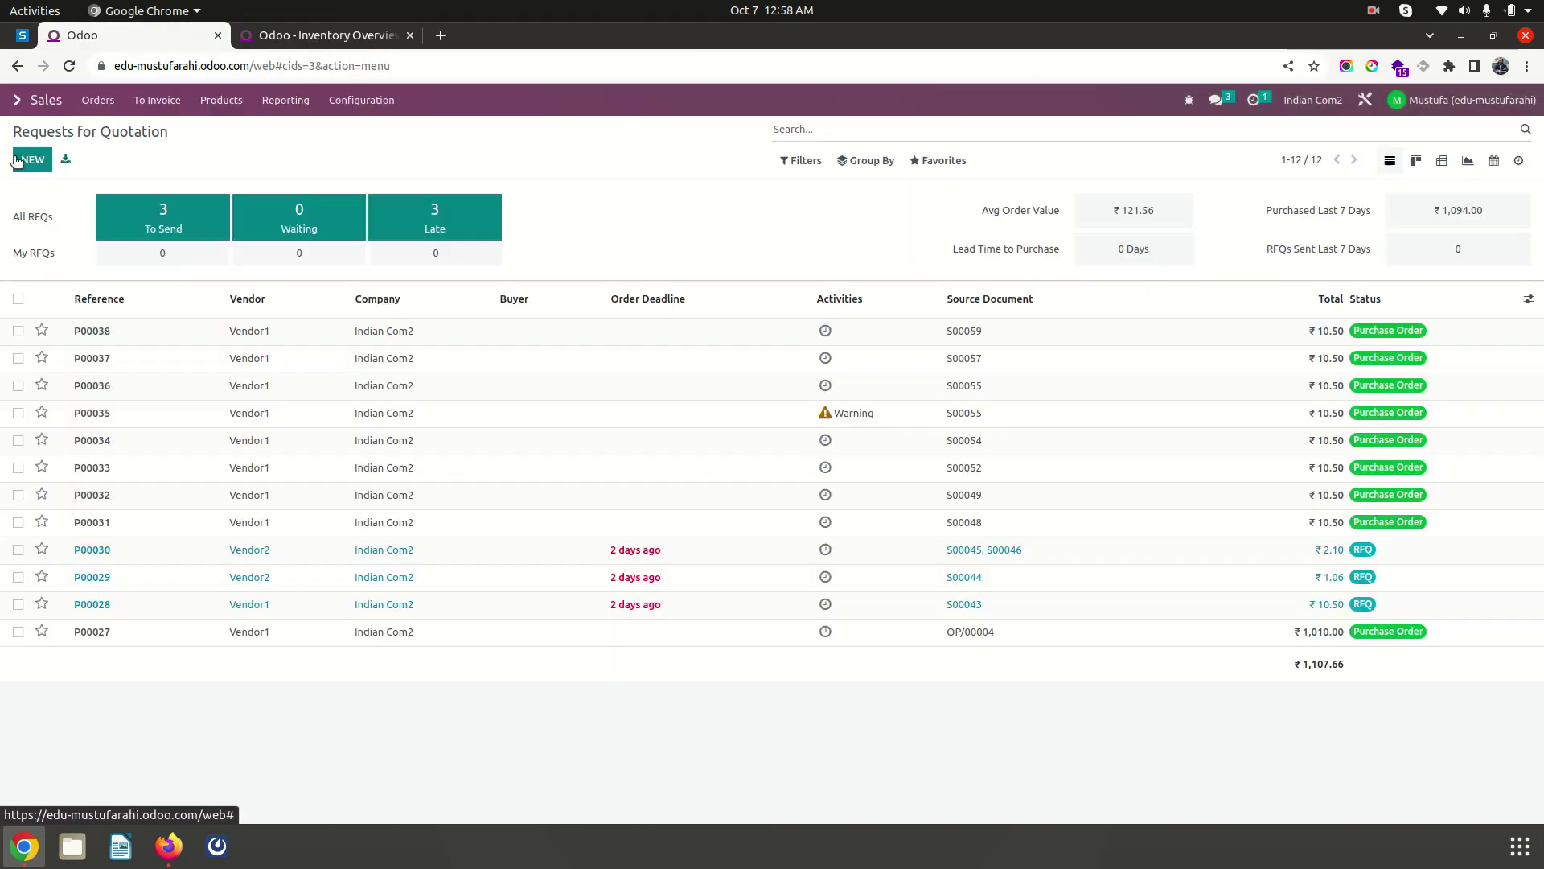
left_click(38, 166)
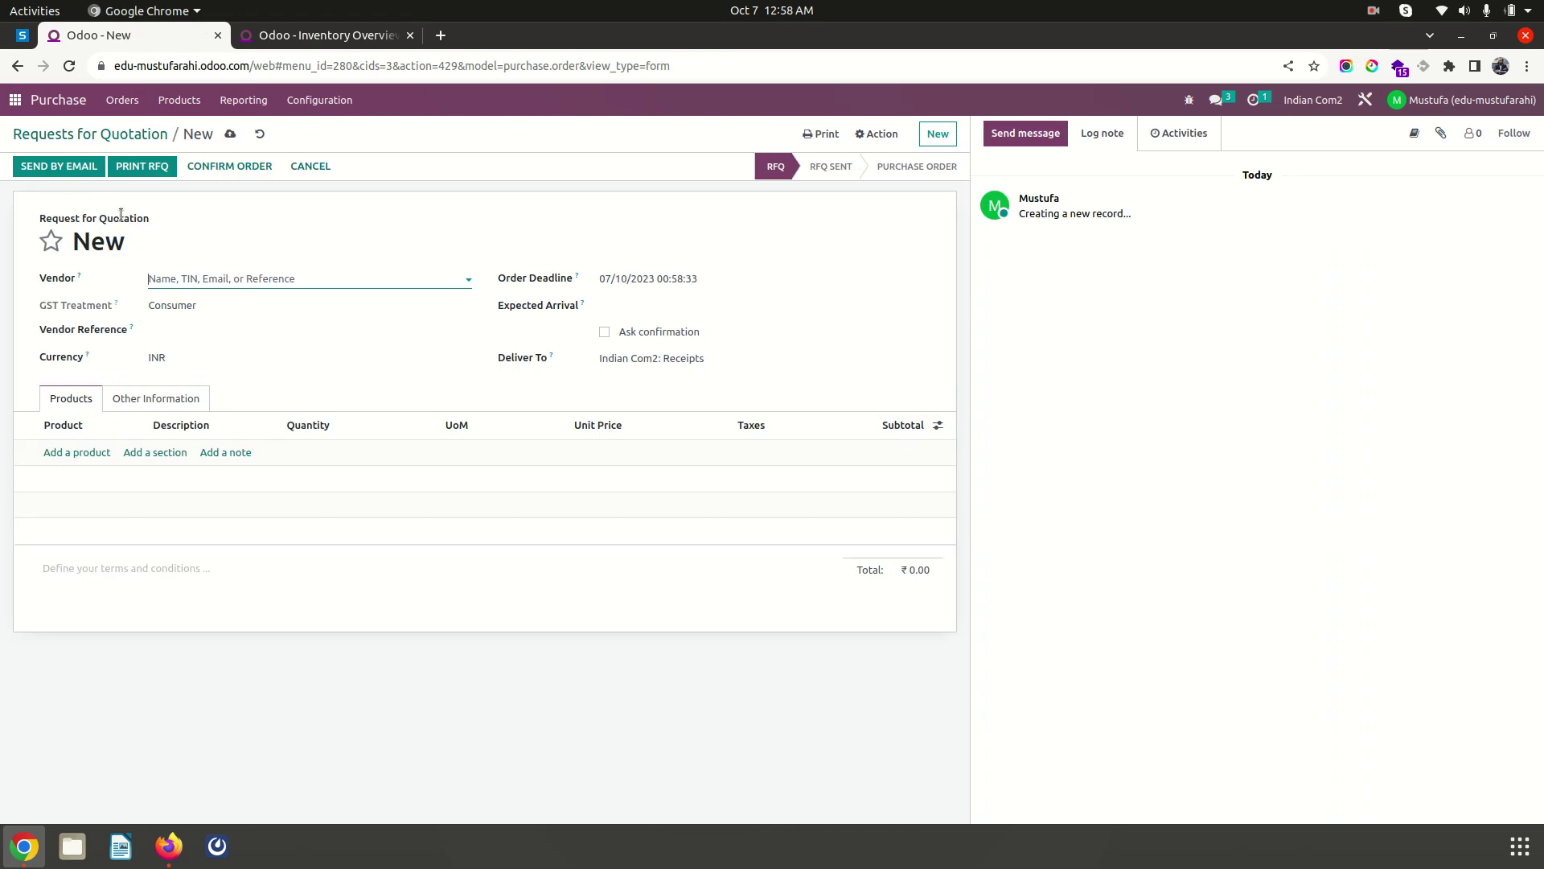
left_click(207, 279)
left_click(221, 304)
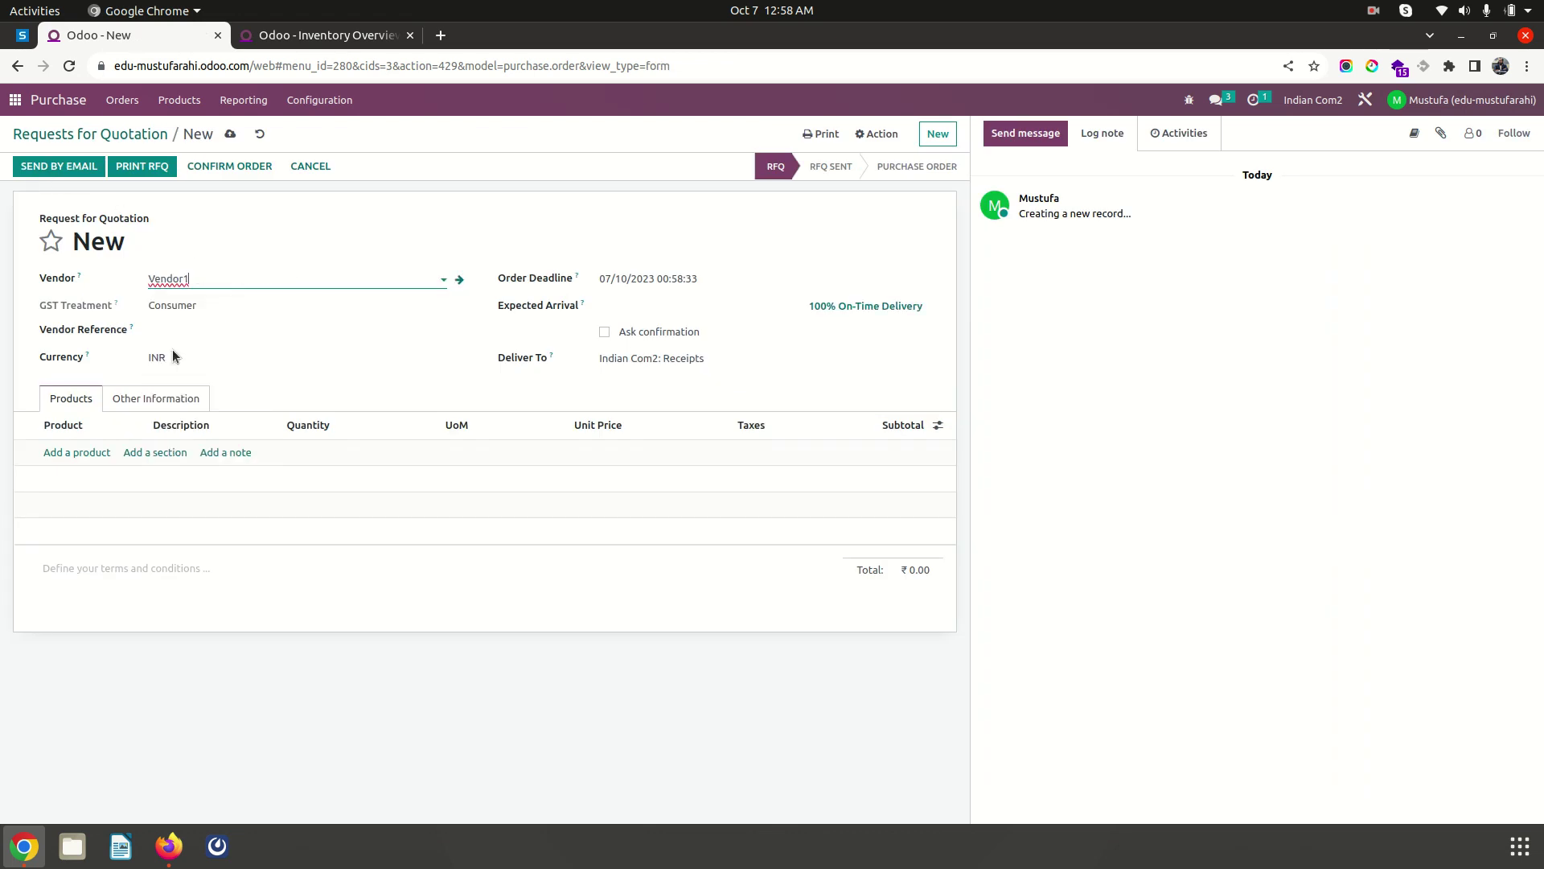
Add one Trade to the quotation and confirm it as purchase order P00039
left_click(82, 453)
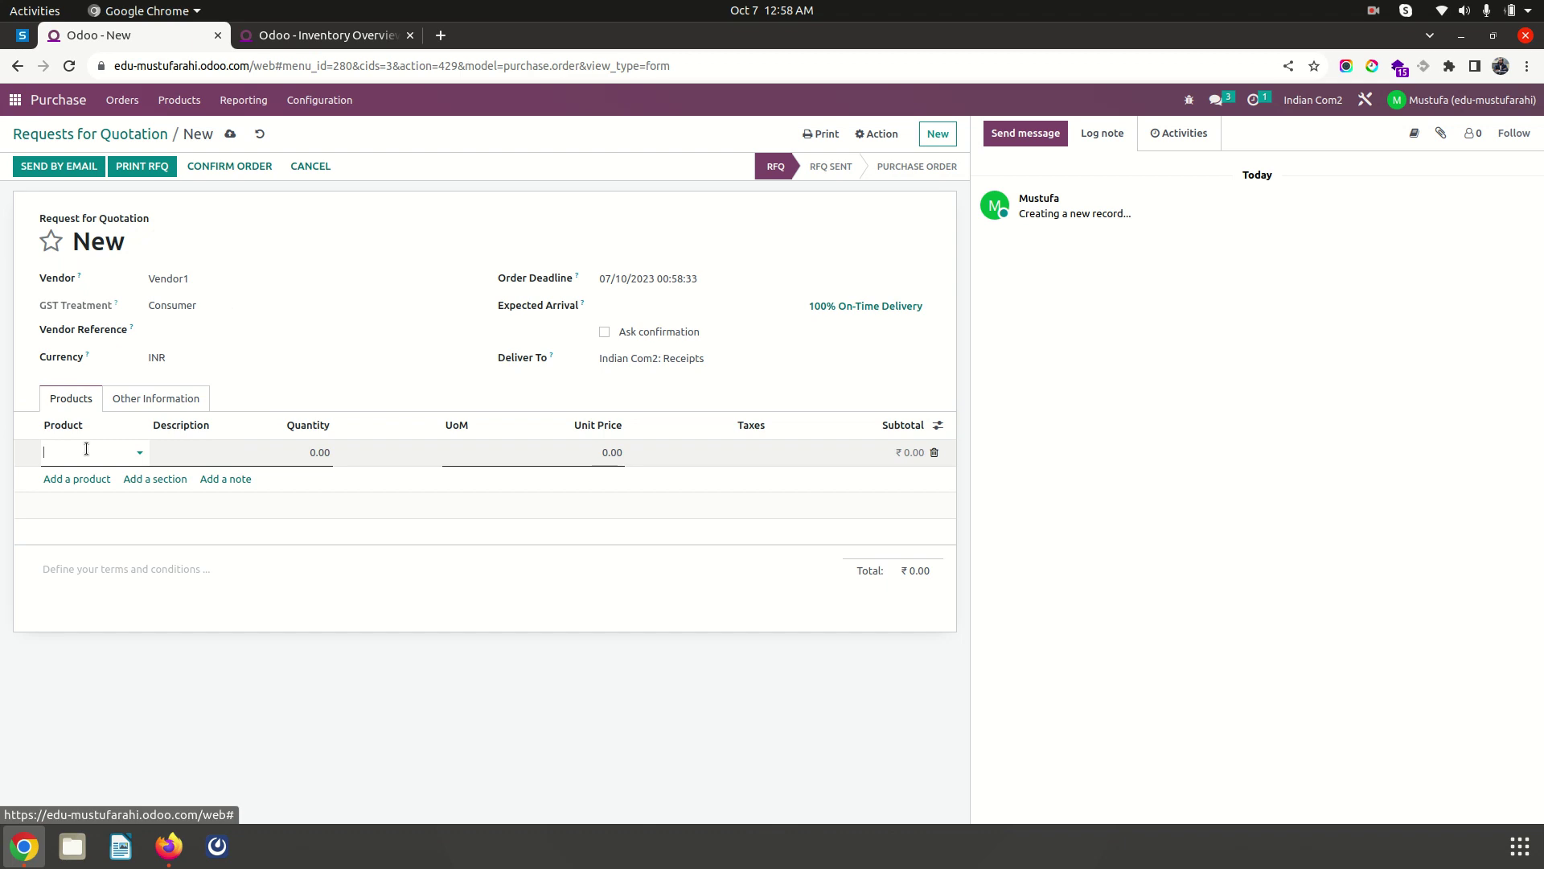
type("trade")
left_click(77, 497)
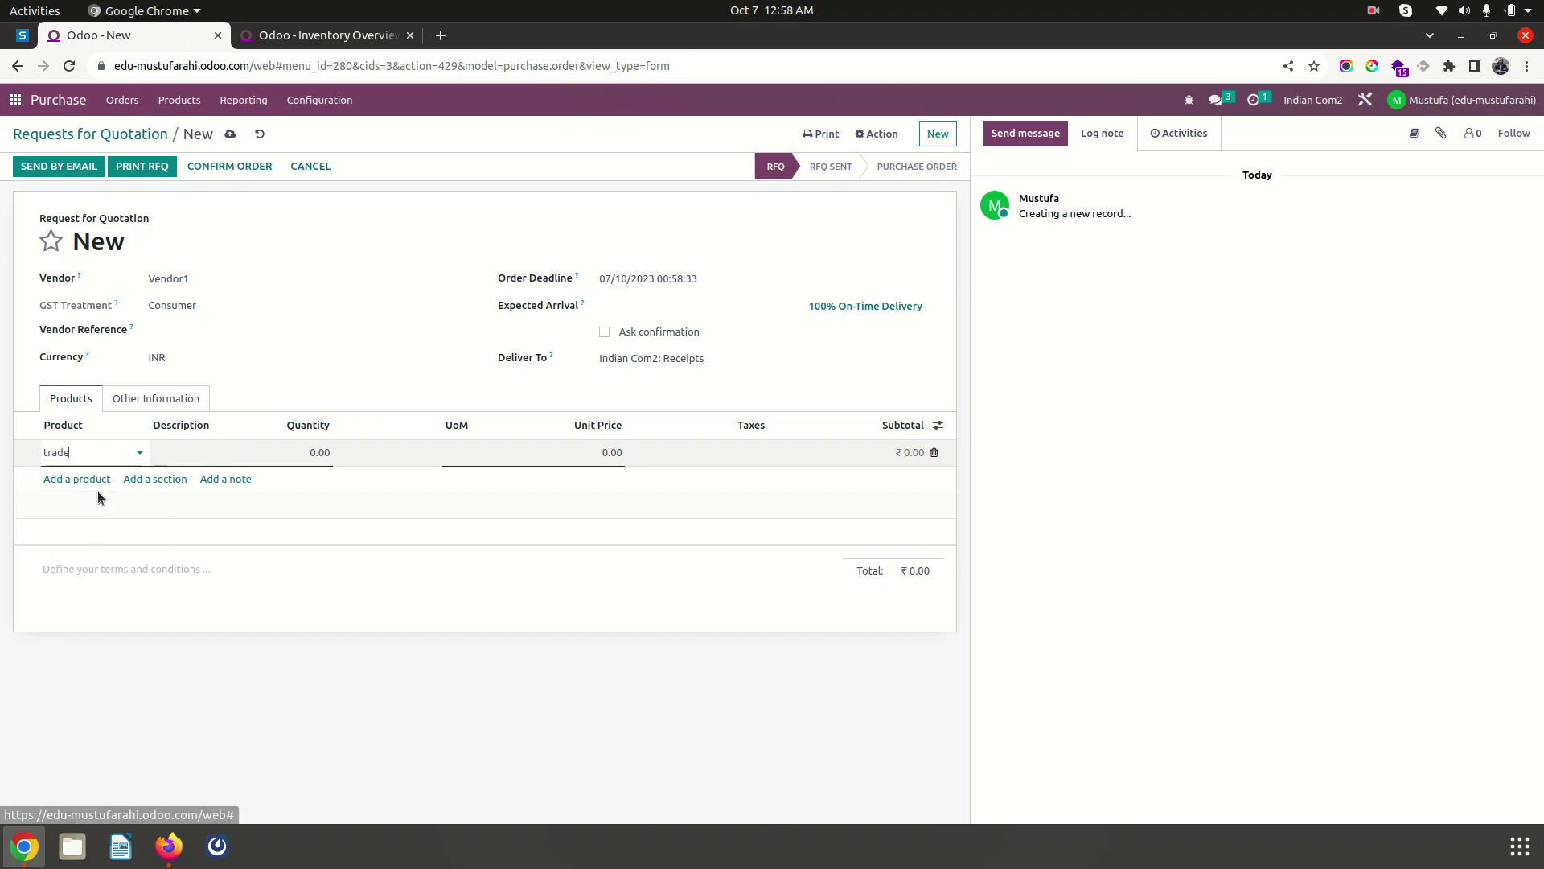
left_click(240, 167)
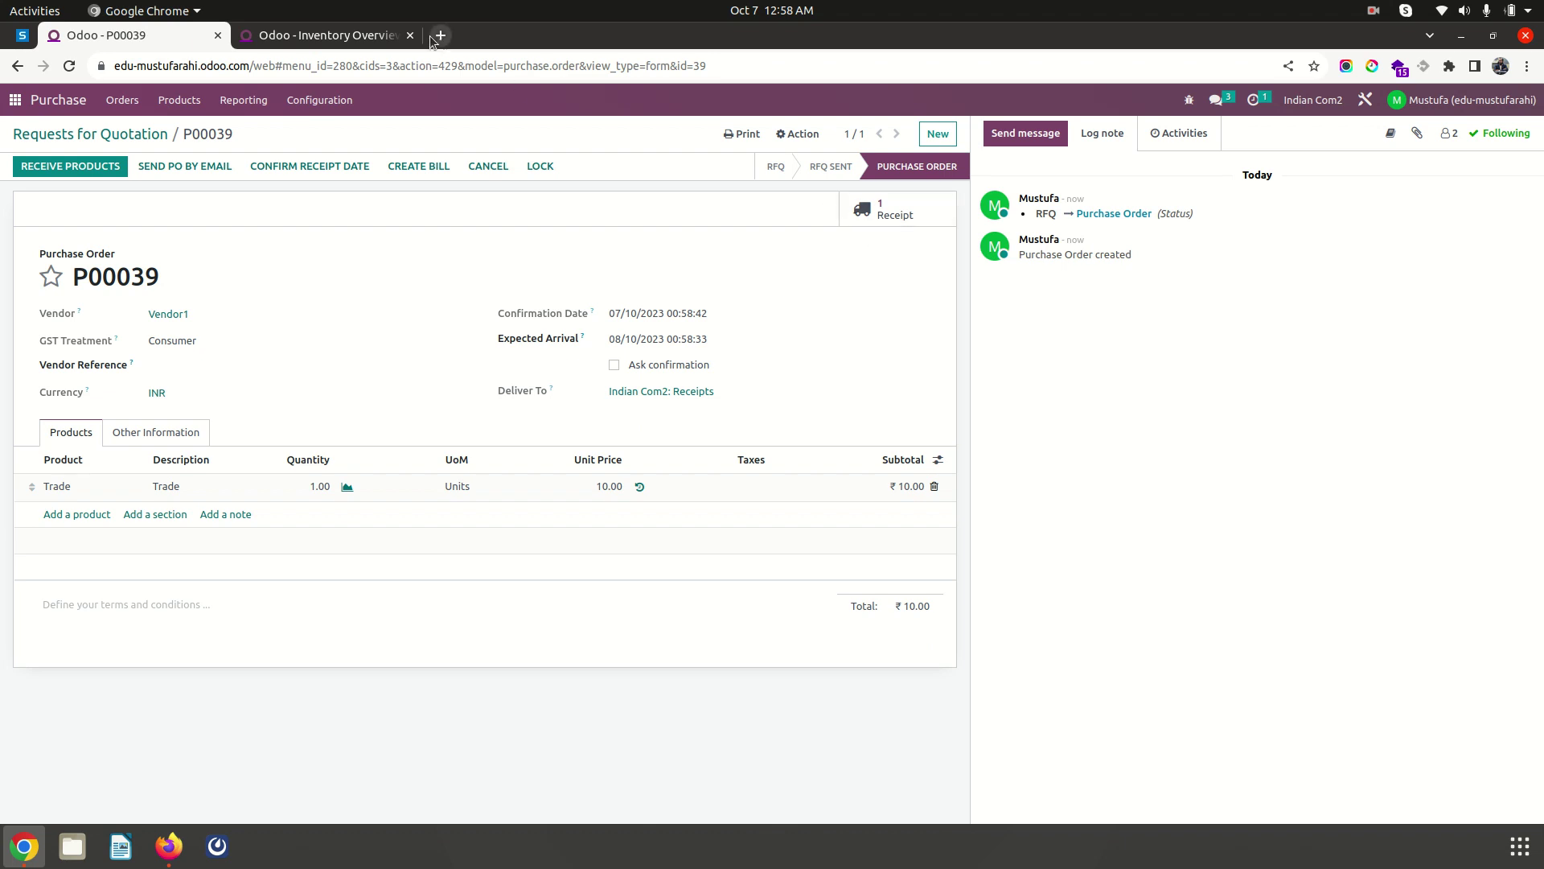
left_click(369, 32)
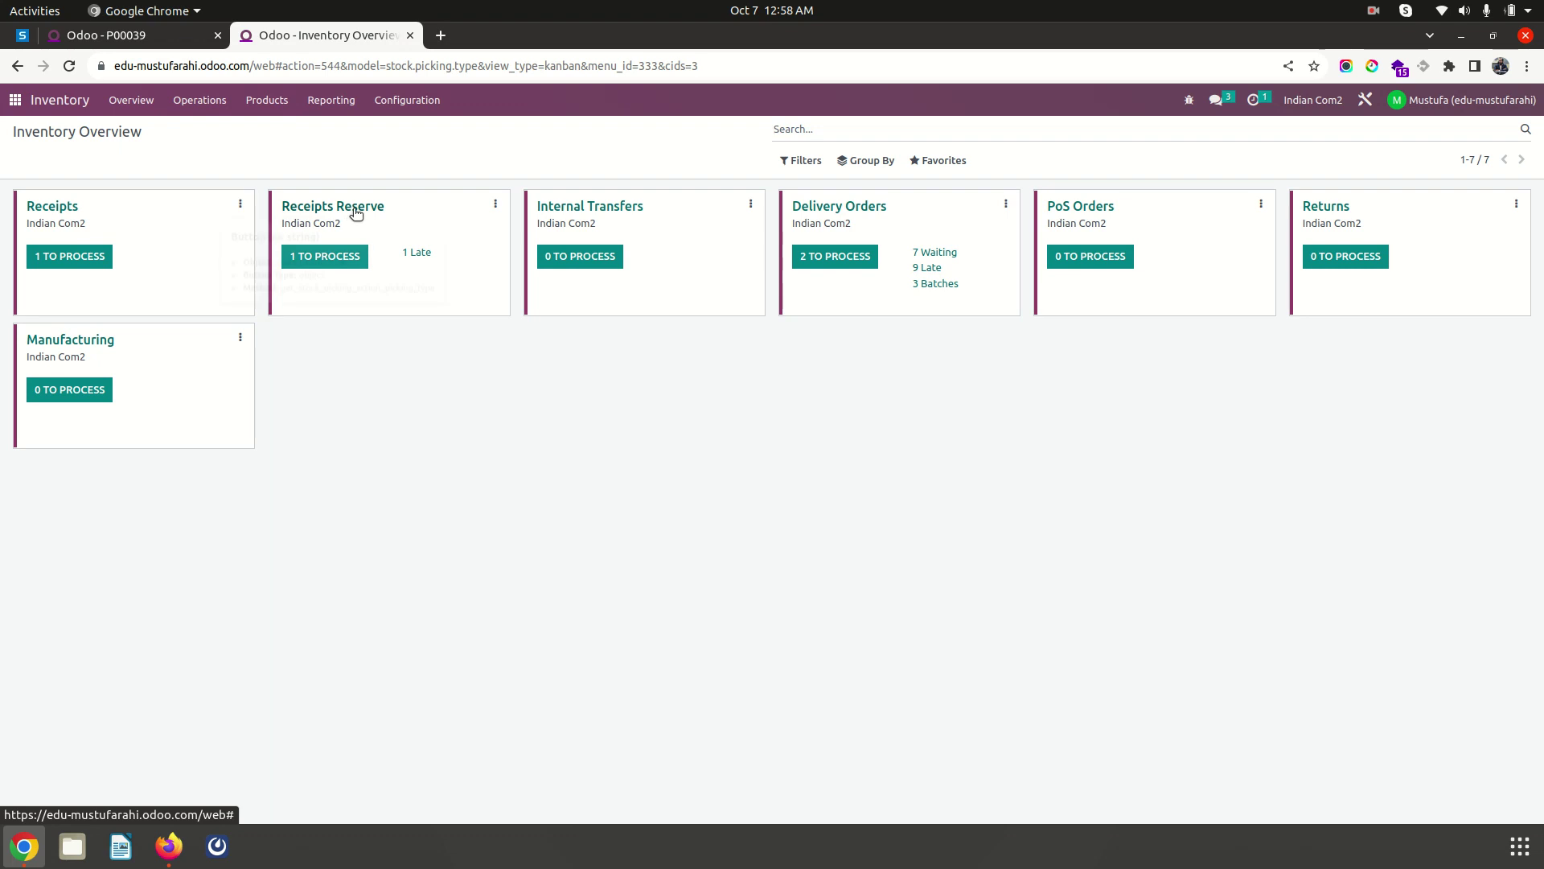
Validate receipt India/IN/00005 and confirm 1.00 Special Trade is in India/Reserve Stock
left_click(335, 262)
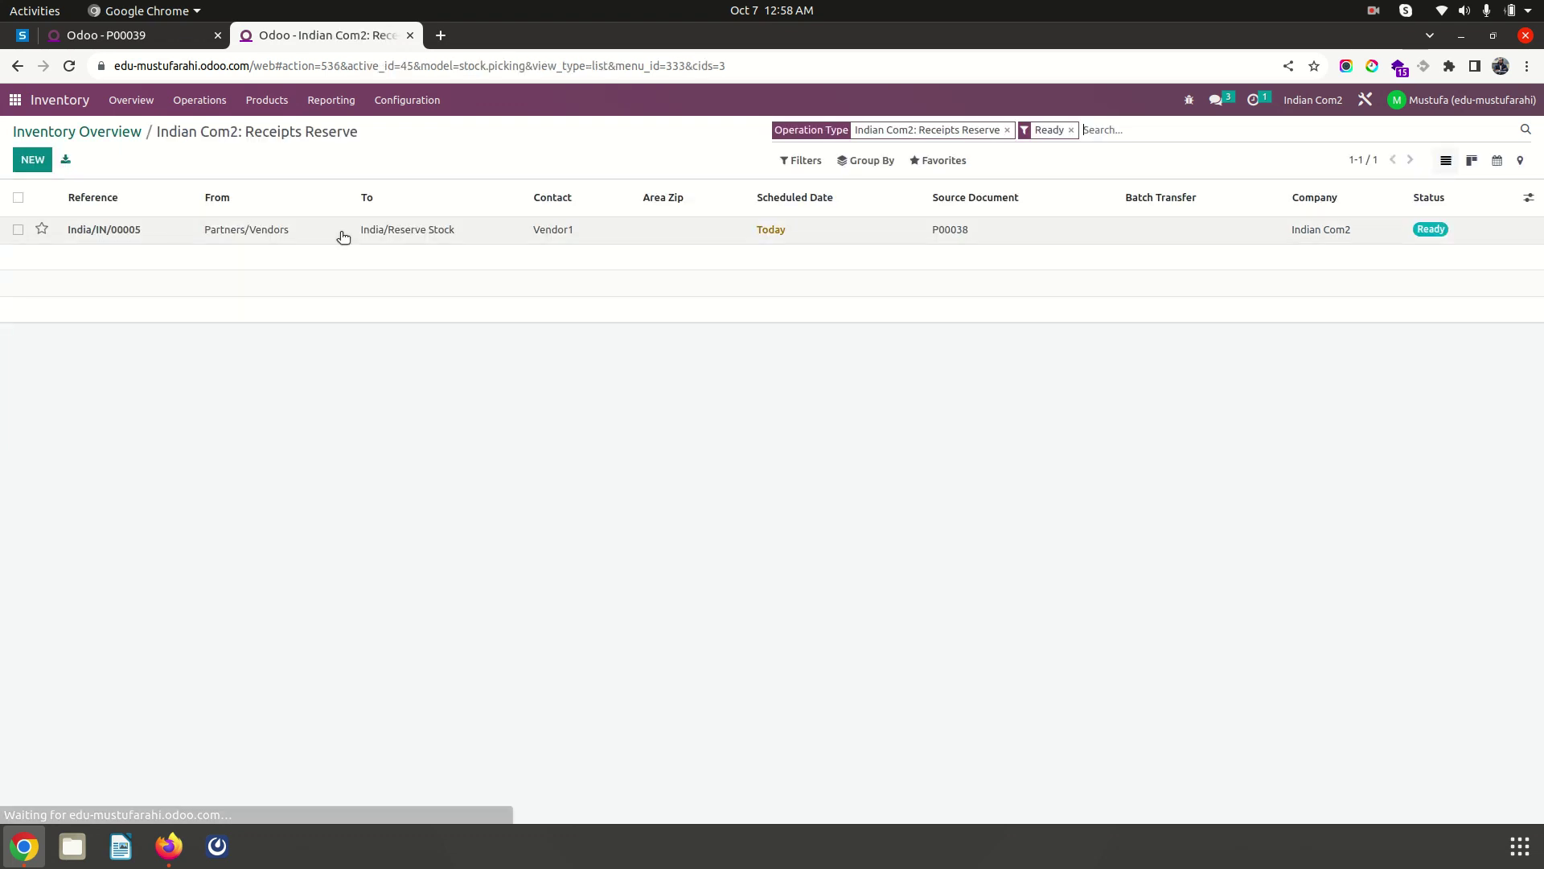
left_click(362, 232)
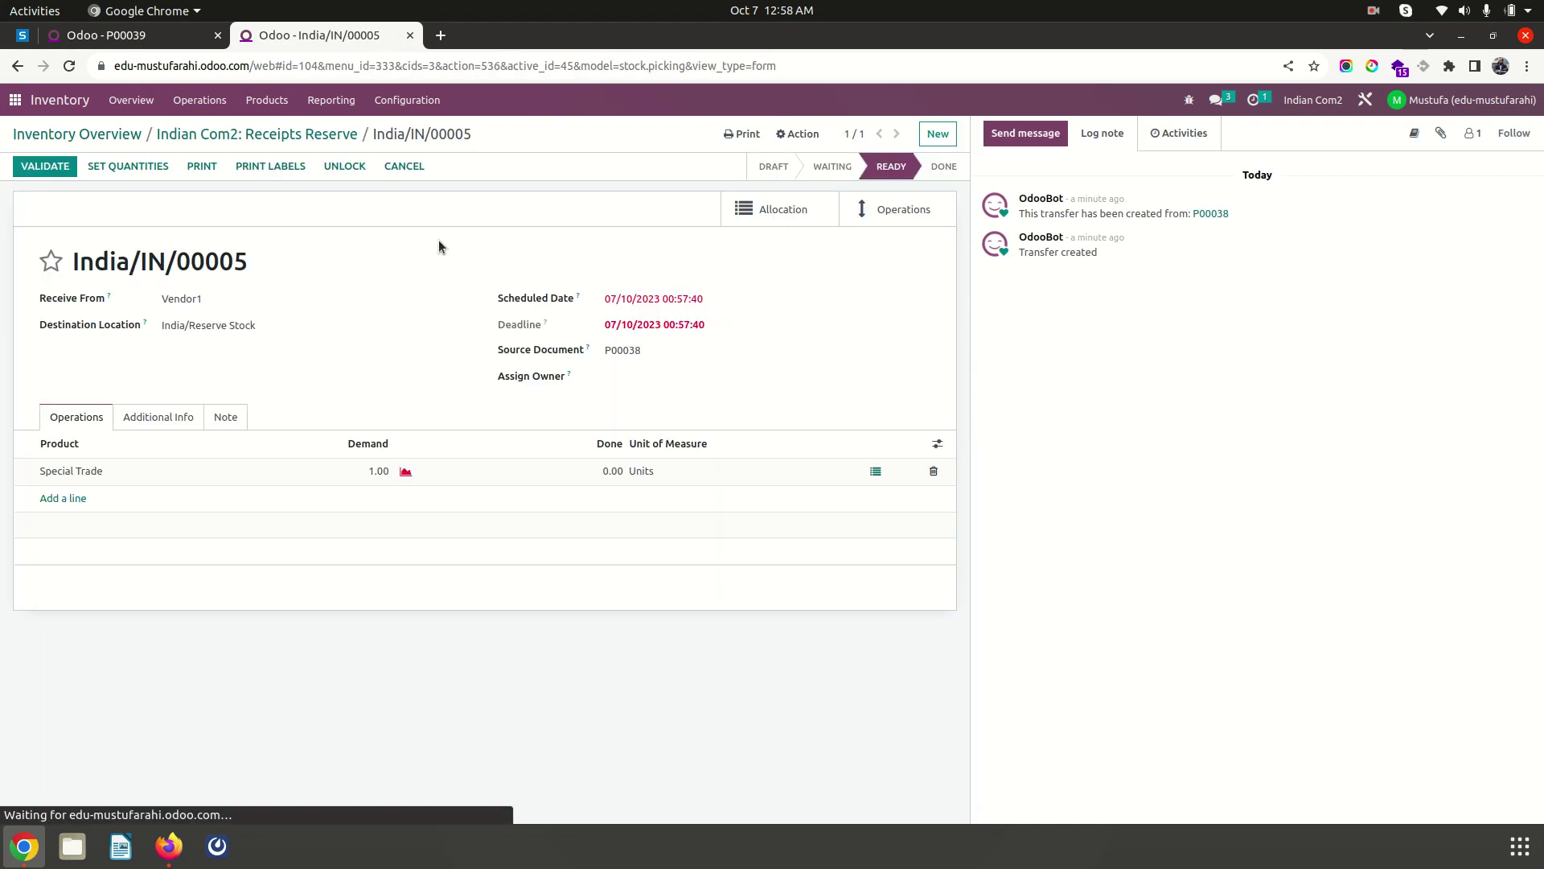
left_click(136, 167)
left_click(239, 138)
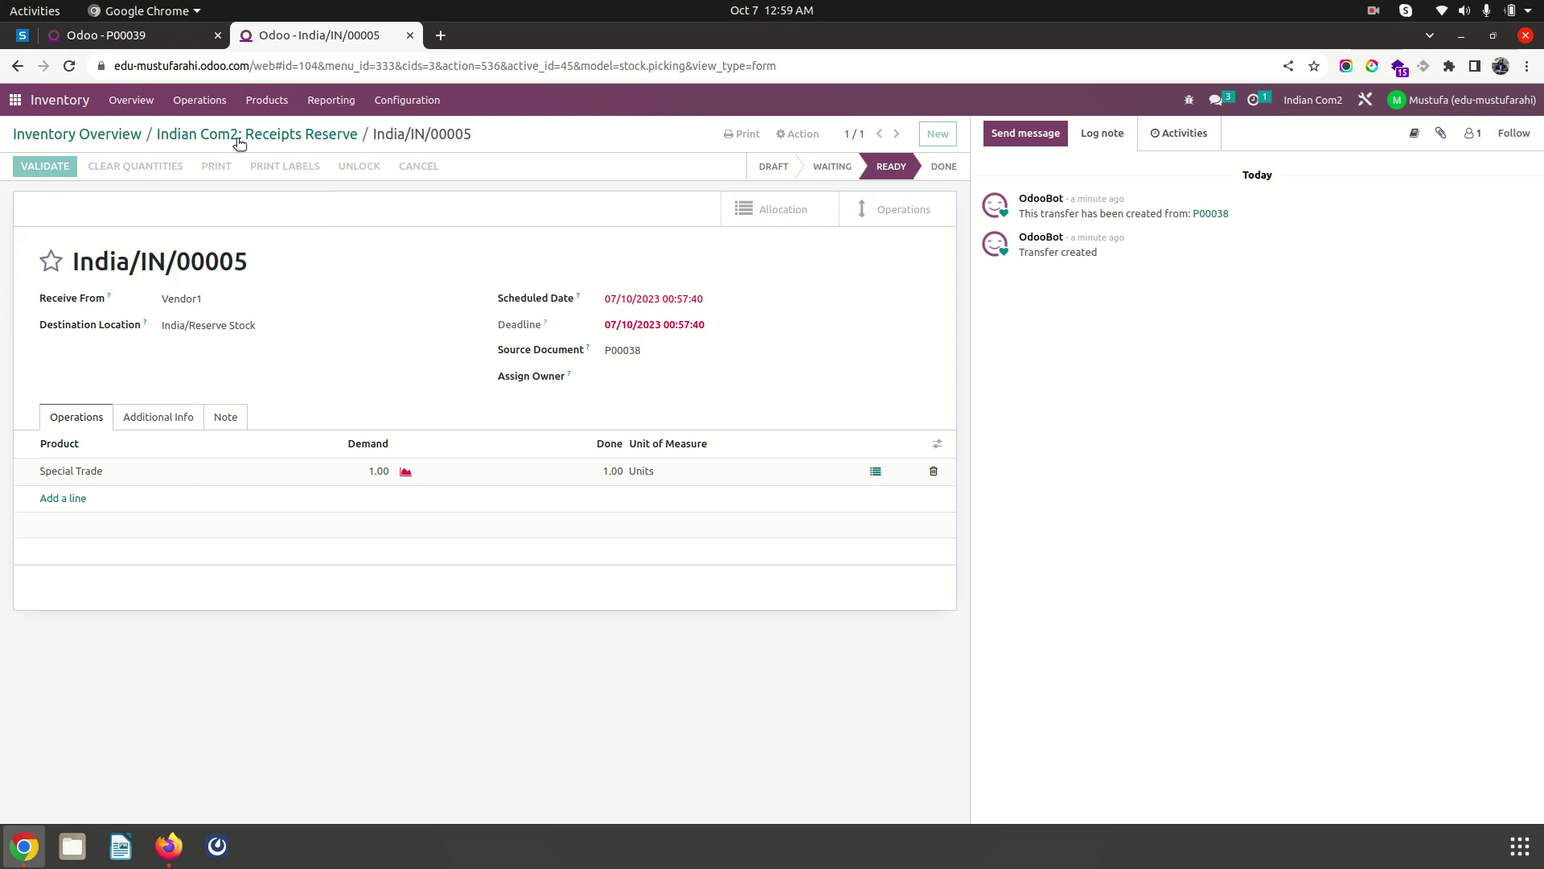
left_click(313, 99)
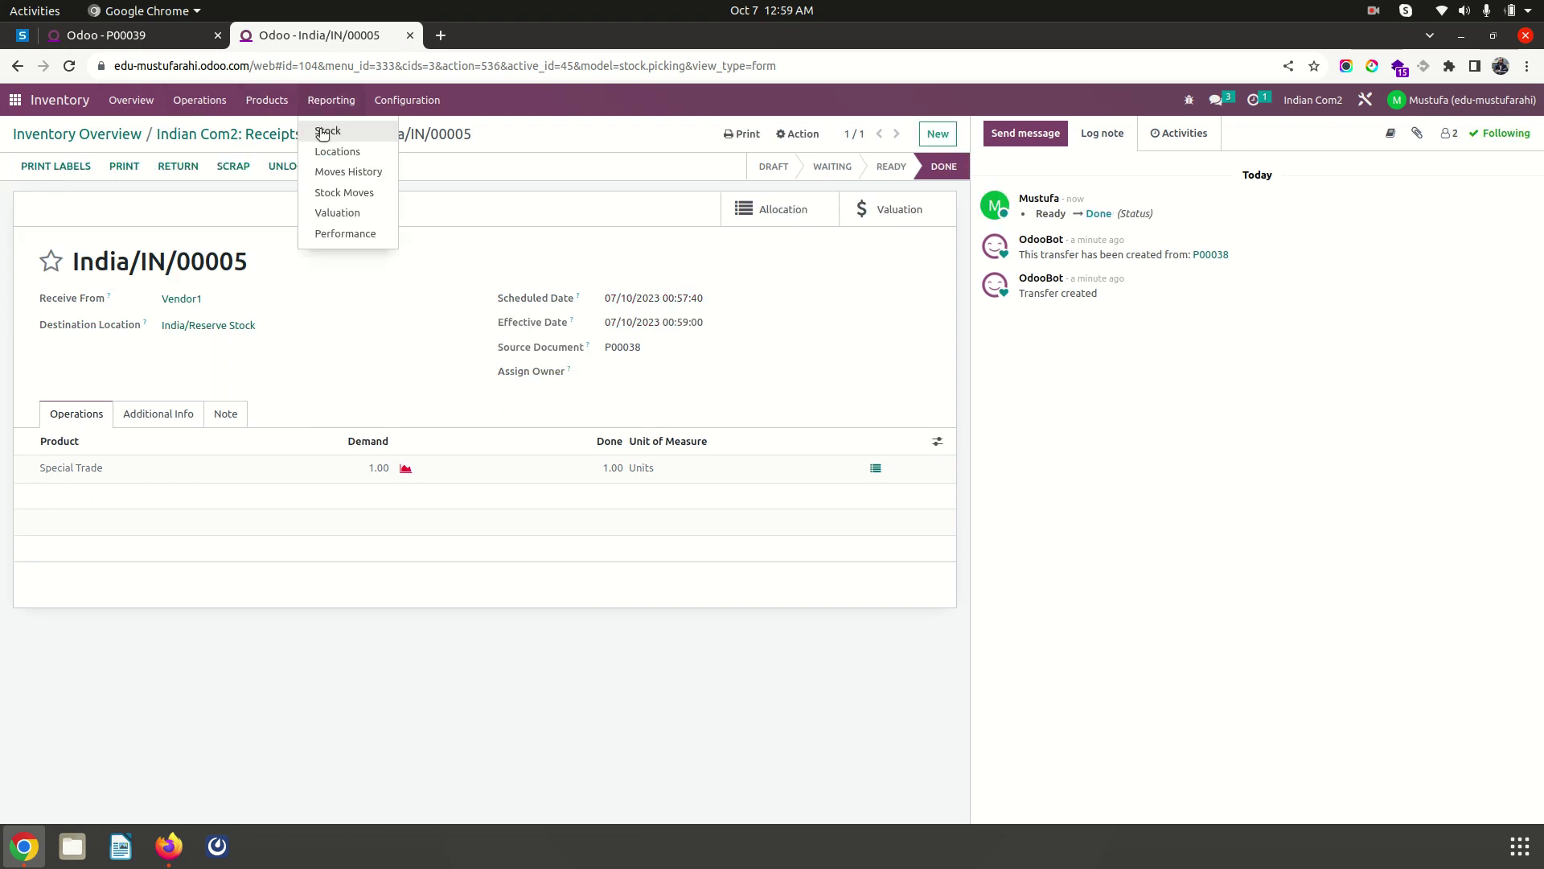
left_click(332, 151)
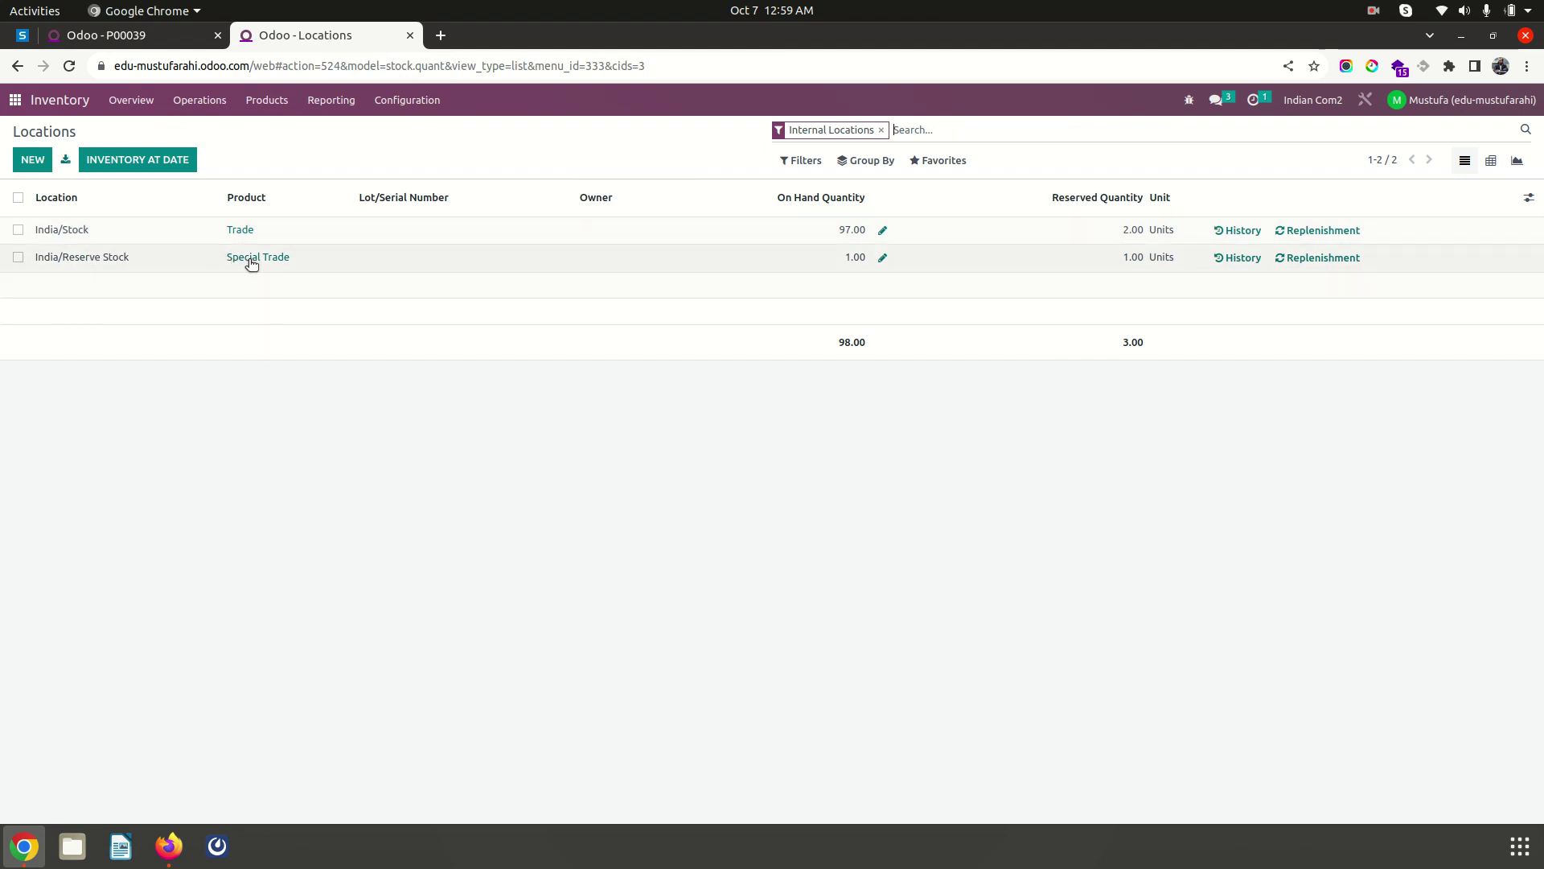
Go through the Inventory Overview's Delivery Orders to open delivery India/OUT/00019
left_click(166, 42)
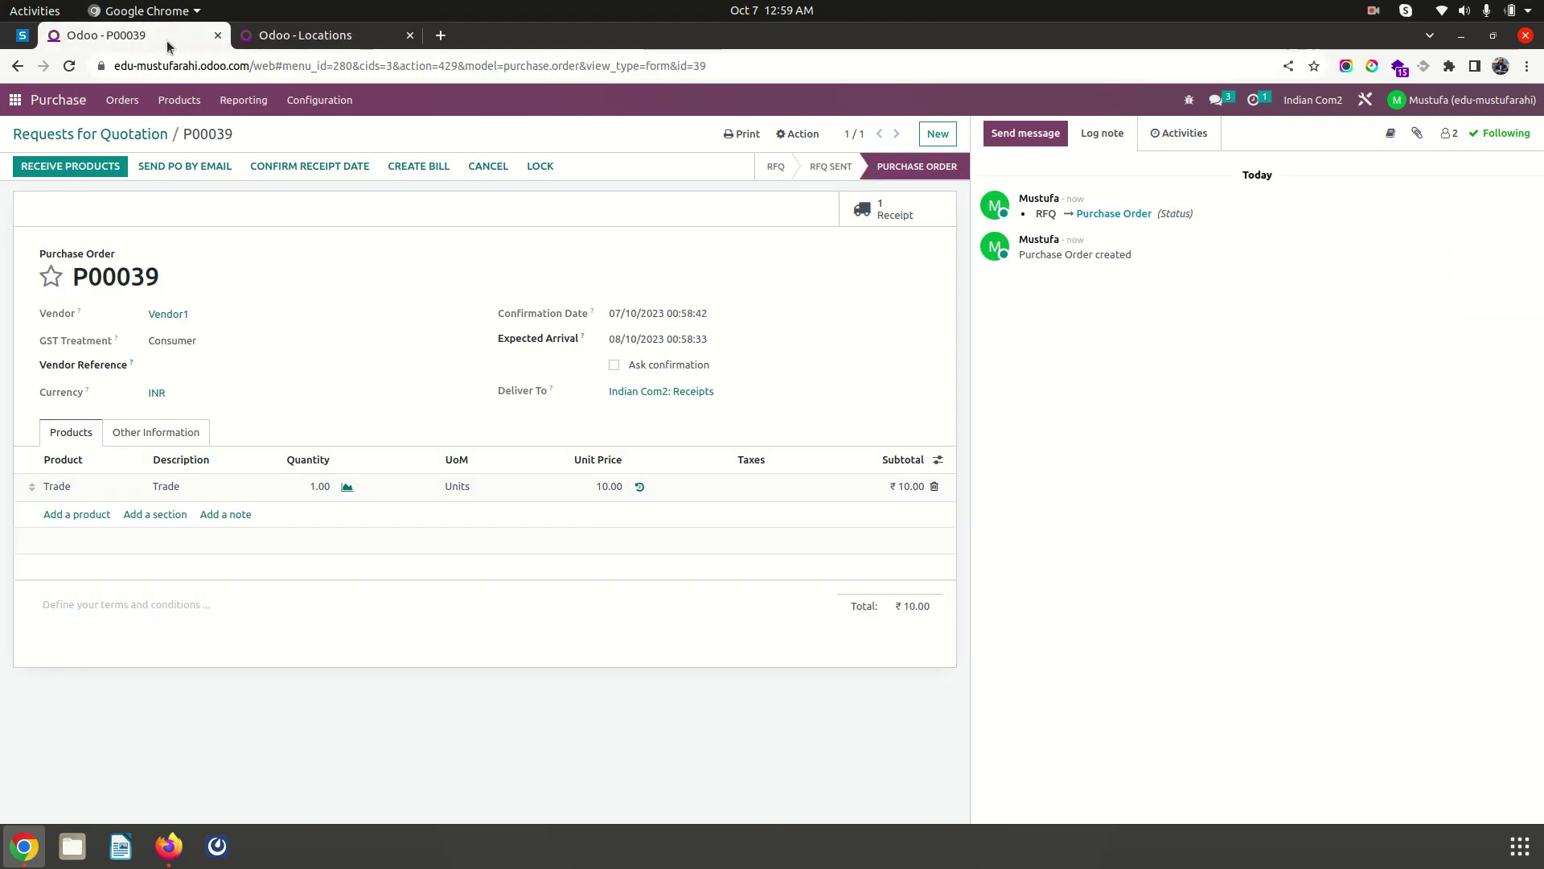
left_click(306, 35)
left_click(131, 100)
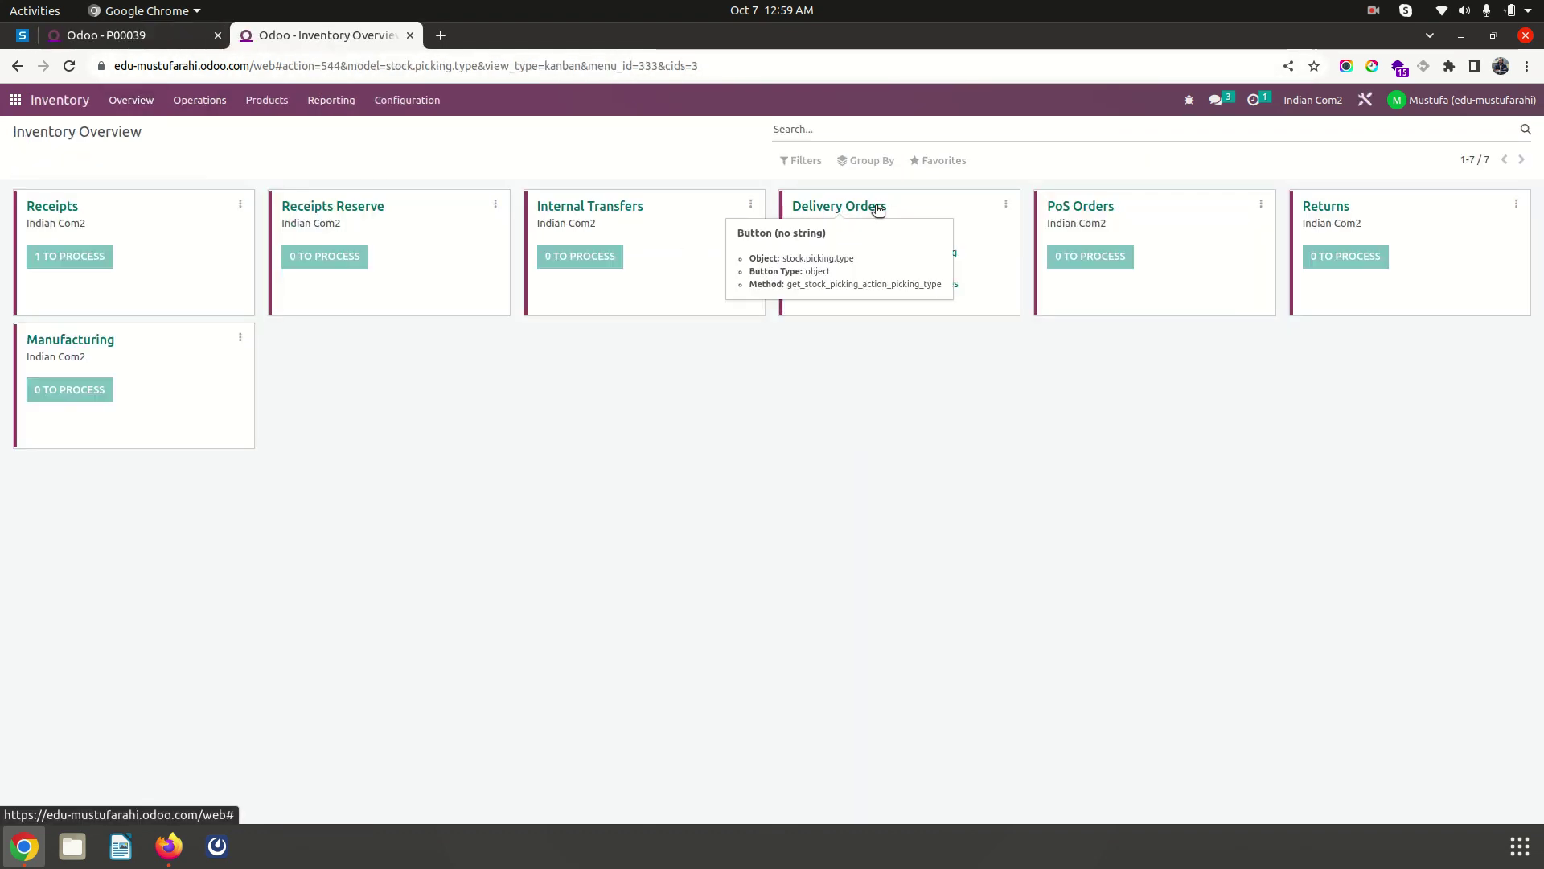
left_click(877, 208)
left_click(673, 725)
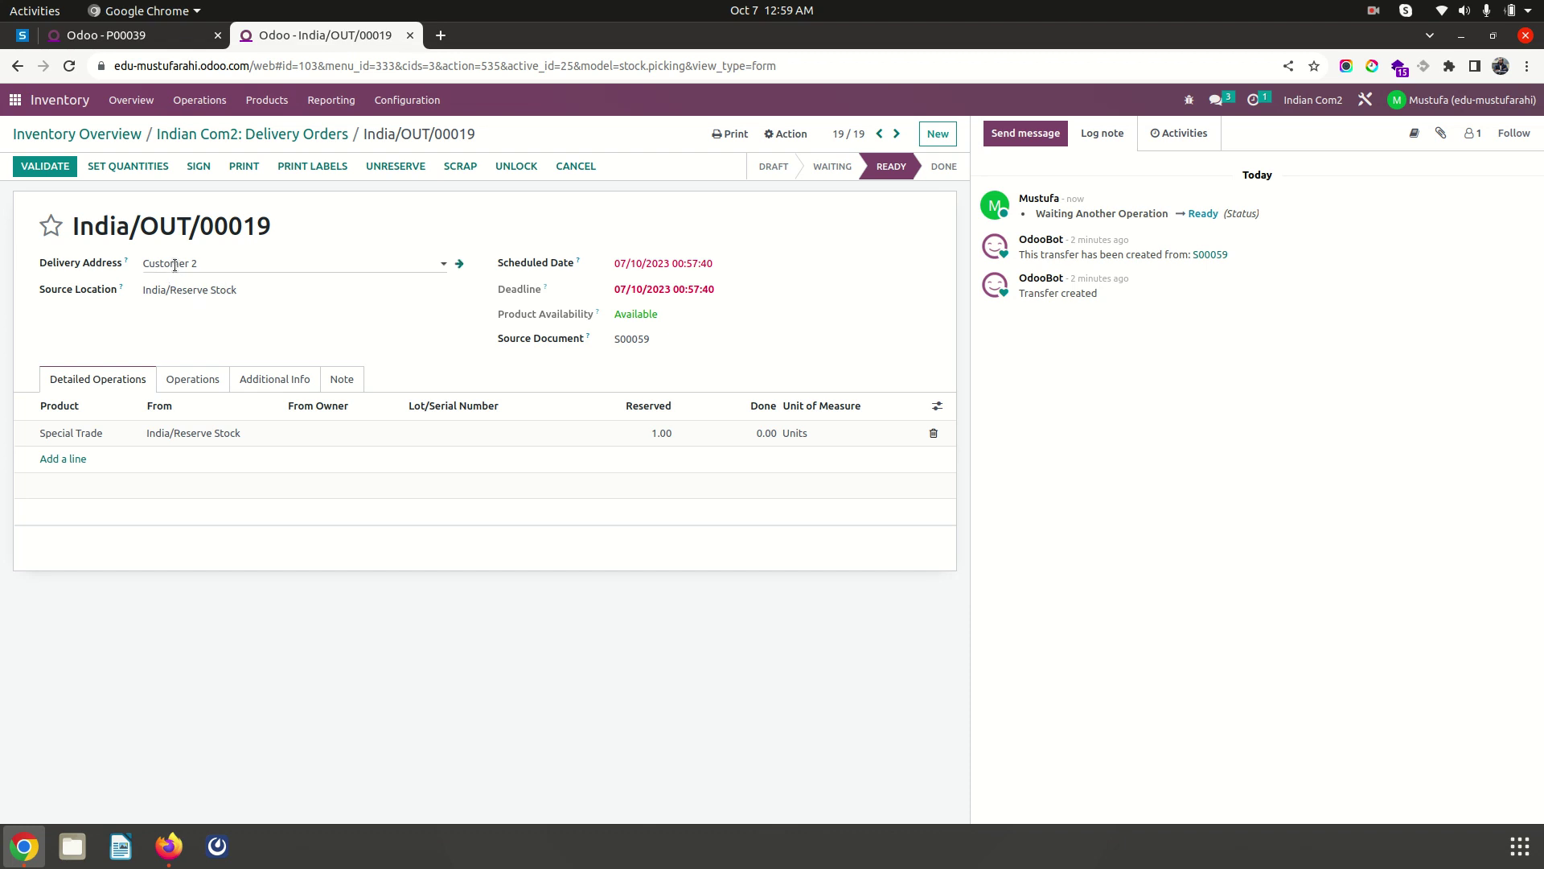
Set quantities and validate India/OUT/00019, then return to the main app menu
left_click(157, 166)
left_click(53, 168)
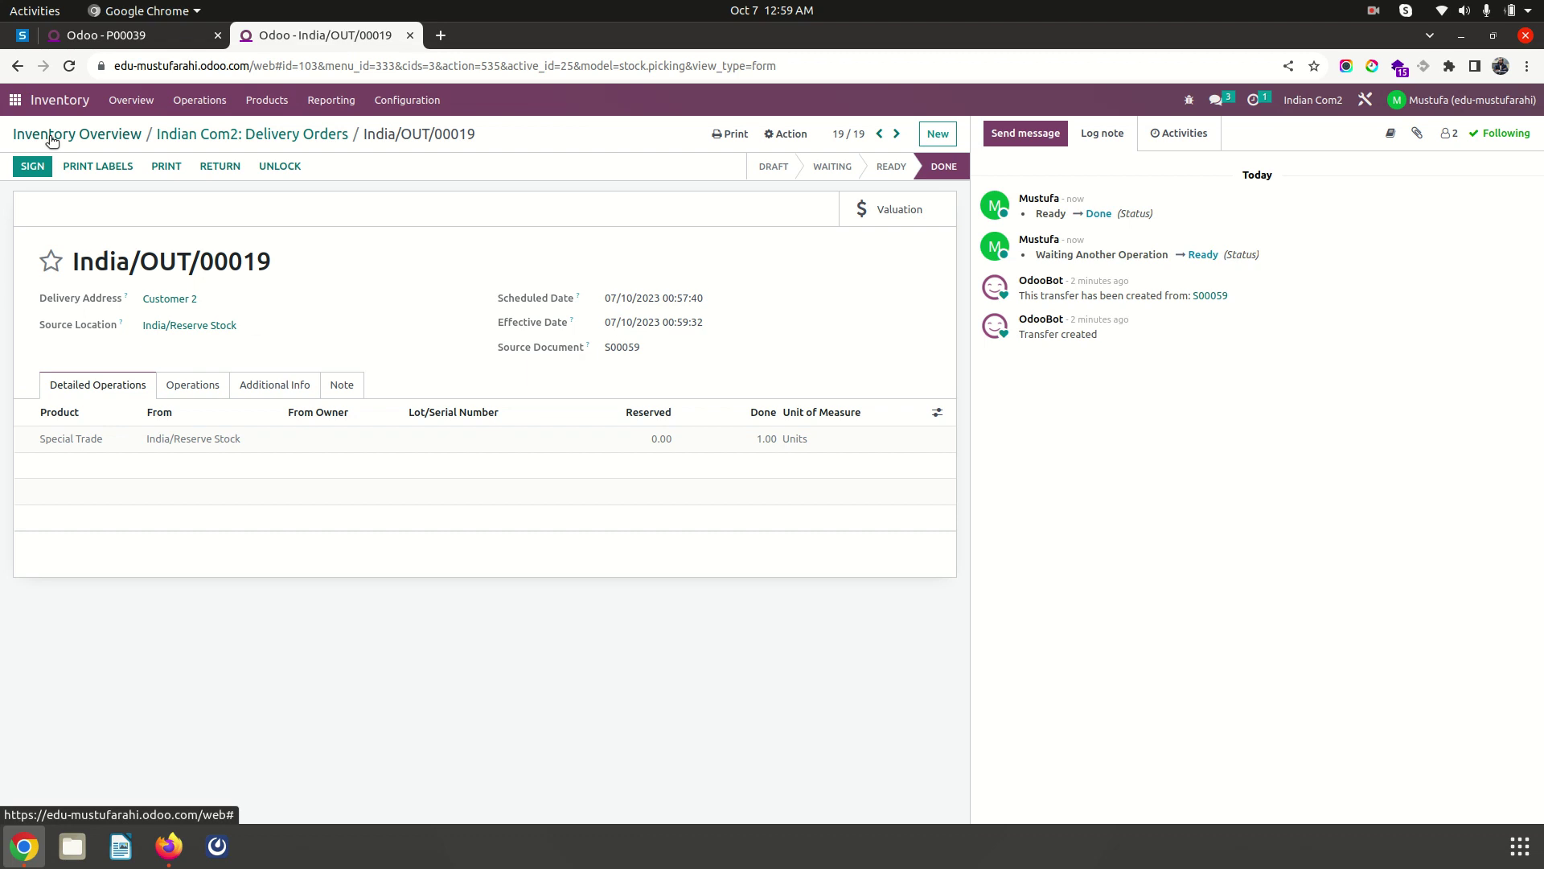
left_click(16, 102)
left_click(16, 103)
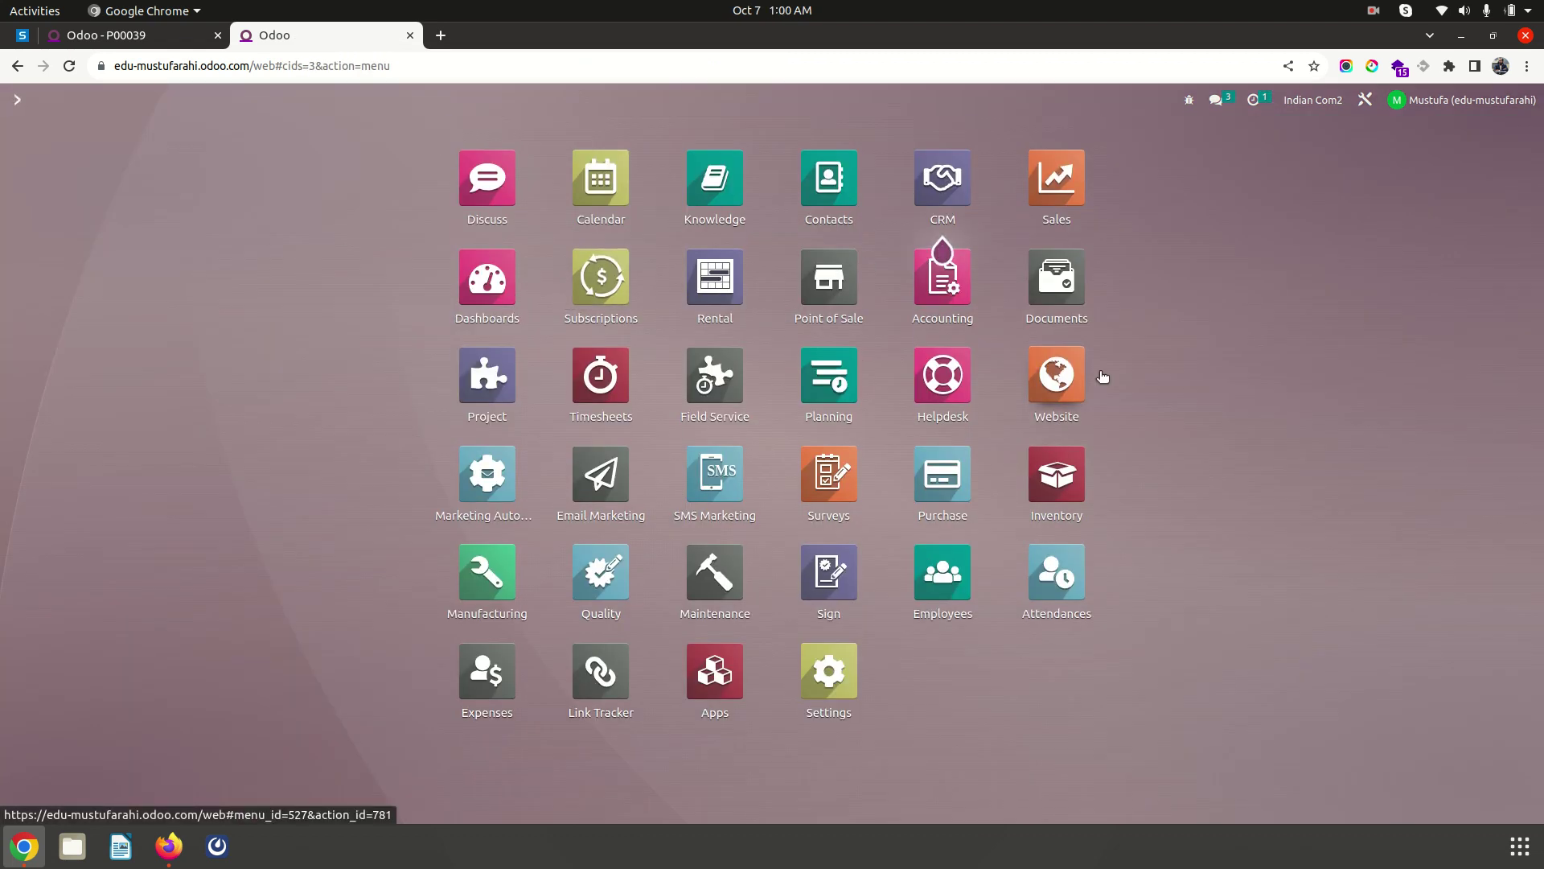